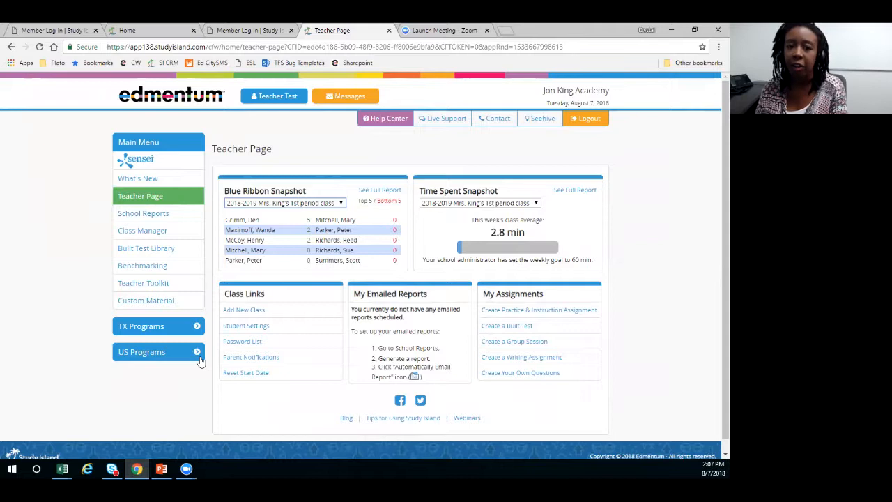
- Browse the What's New and How To/Tours topics in the help center, then close it
{"action": "left_click", "coordinate": [380, 137]}
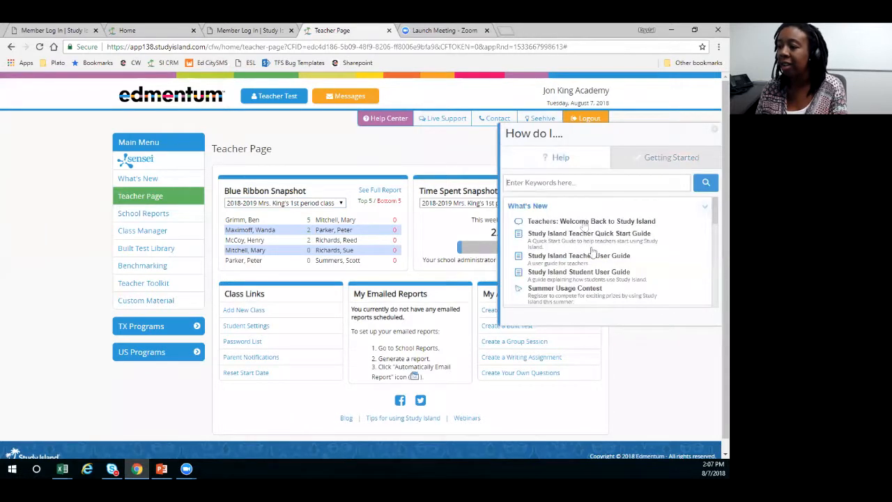
{"action": "scroll", "coordinate": [585, 237], "scroll_direction": "down", "scroll_amount": 2}
{"action": "scroll", "coordinate": [585, 240], "scroll_direction": "down", "scroll_amount": 3}
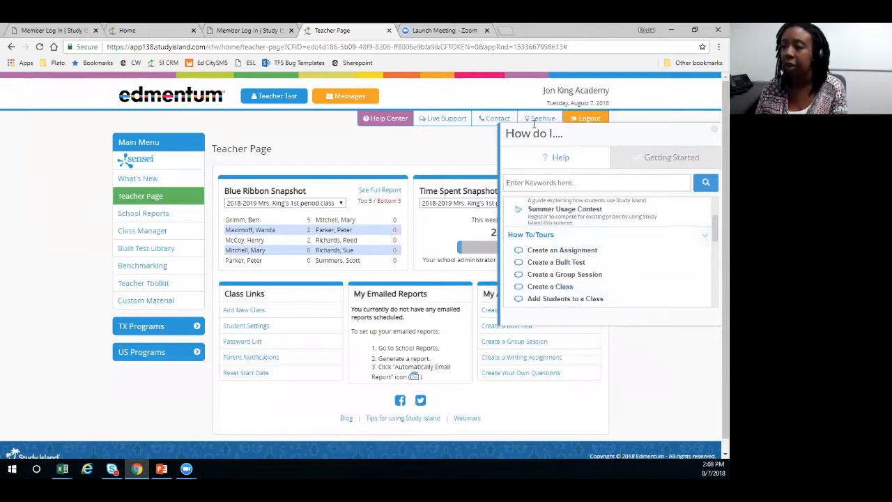
{"action": "left_click", "coordinate": [714, 130]}
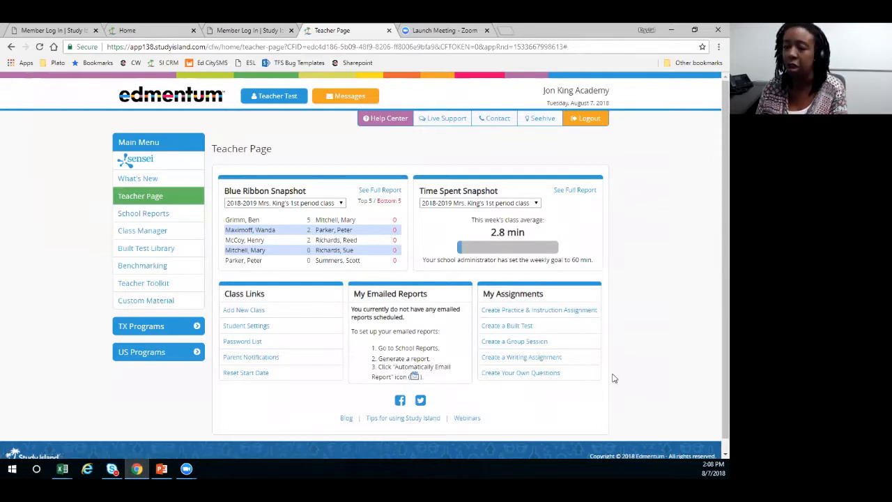
- Start a new Practice & Instruction assignment for the 2018-2019 1st period class
{"action": "left_click", "coordinate": [551, 314]}
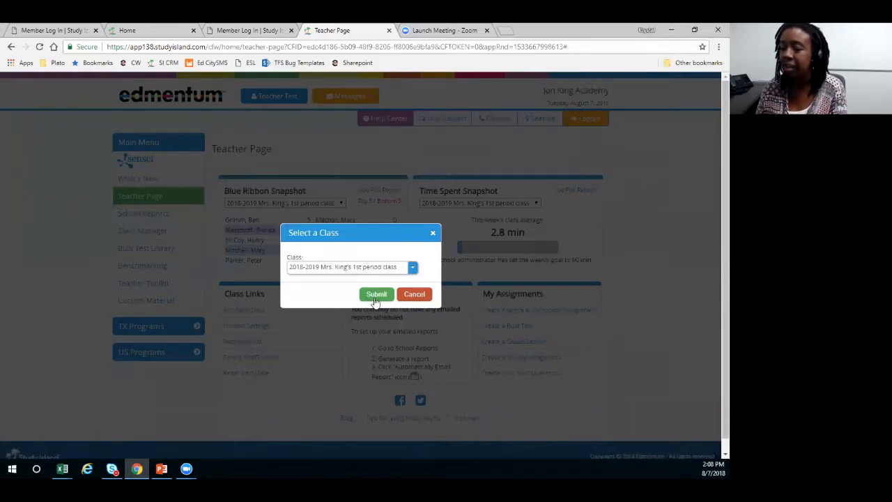
{"action": "left_click", "coordinate": [414, 269]}
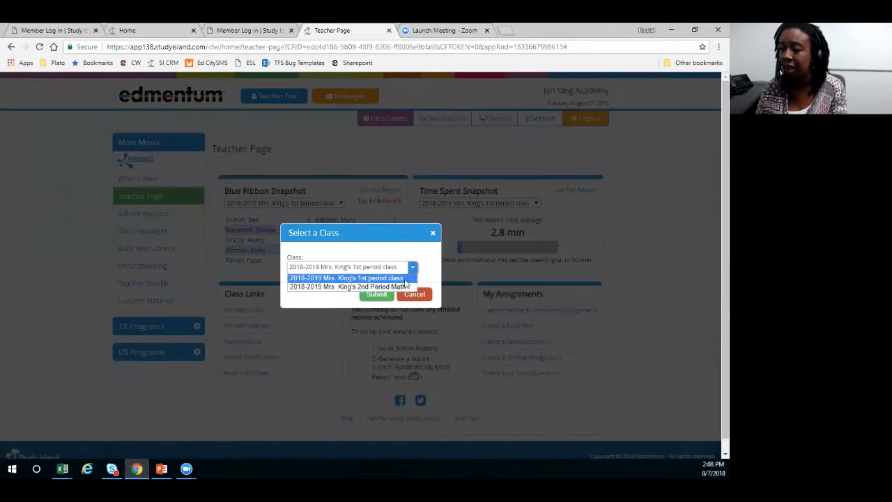
{"action": "left_click", "coordinate": [397, 278]}
{"action": "left_click", "coordinate": [374, 295]}
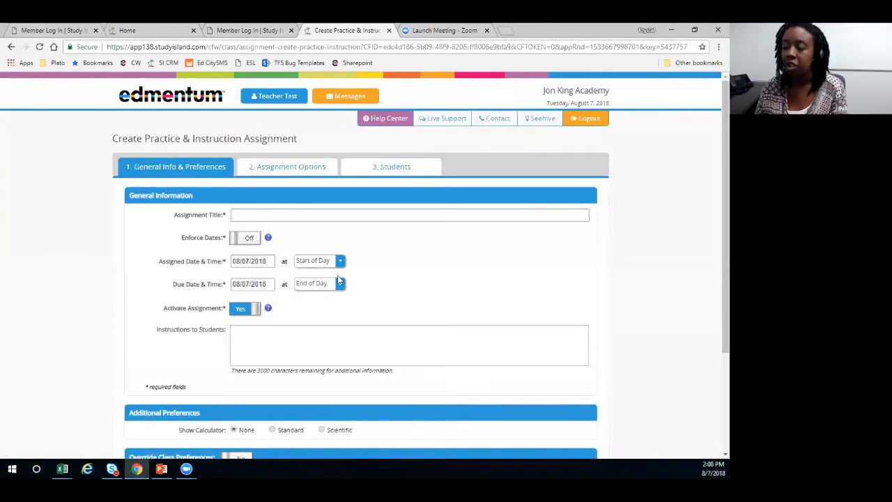
- Title the assignment "Homework"
{"action": "type", "text": "HOm"}
{"action": "key", "text": "BackSpace"}
{"action": "key", "text": "BackSpace"}
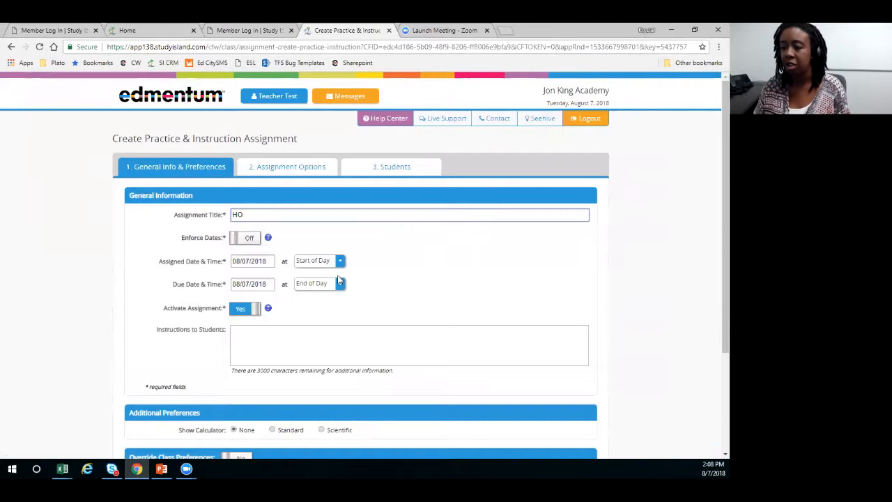
{"action": "type", "text": "omework"}
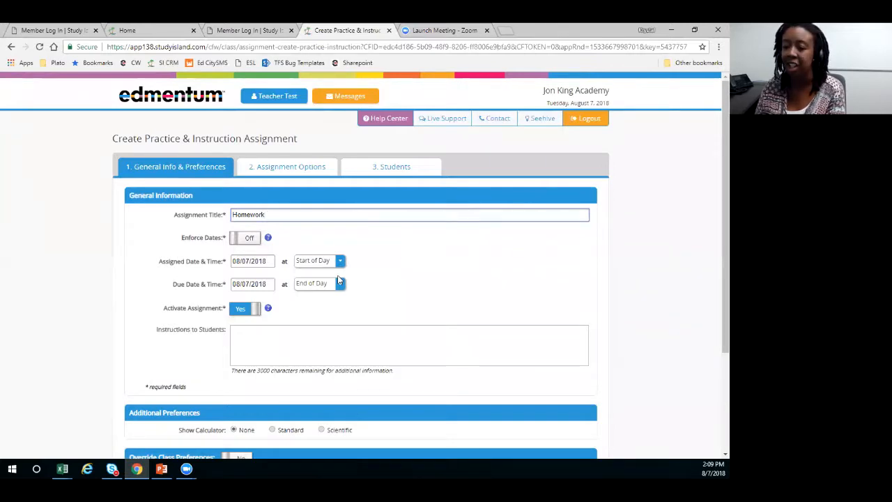
- Turn on Override Class Preferences for the assignment, keeping game mode at "Yes, if % correct > 70%", and continue to the assignment options
{"action": "scroll", "coordinate": [339, 280], "scroll_direction": "down", "scroll_amount": 1}
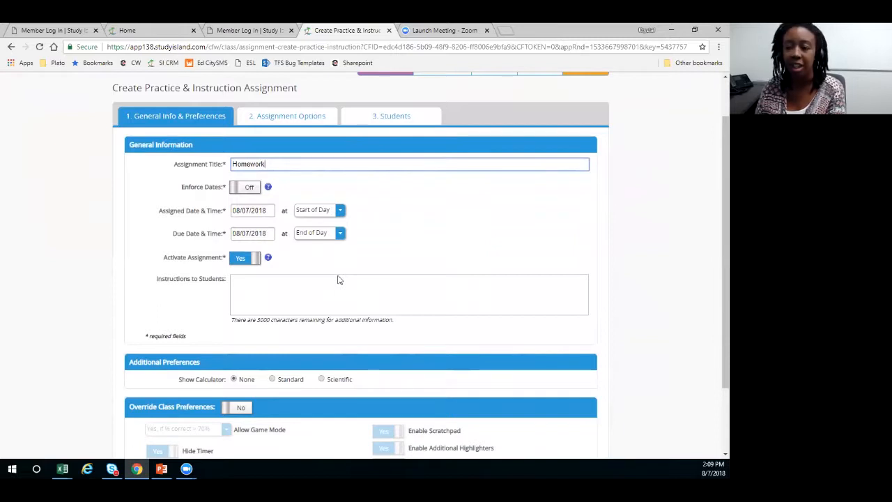
{"action": "scroll", "coordinate": [339, 280], "scroll_direction": "down", "scroll_amount": 1}
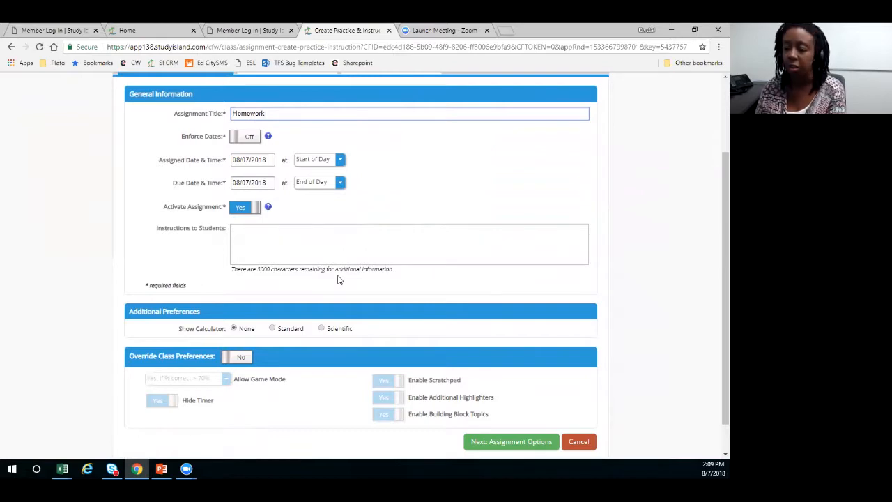
{"action": "scroll", "coordinate": [337, 278], "scroll_direction": "up", "scroll_amount": 1}
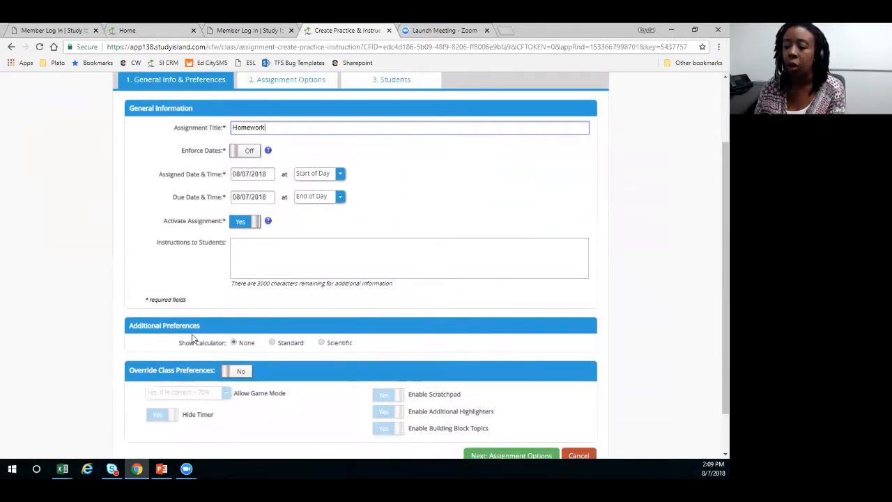
{"action": "scroll", "coordinate": [192, 338], "scroll_direction": "down", "scroll_amount": 1}
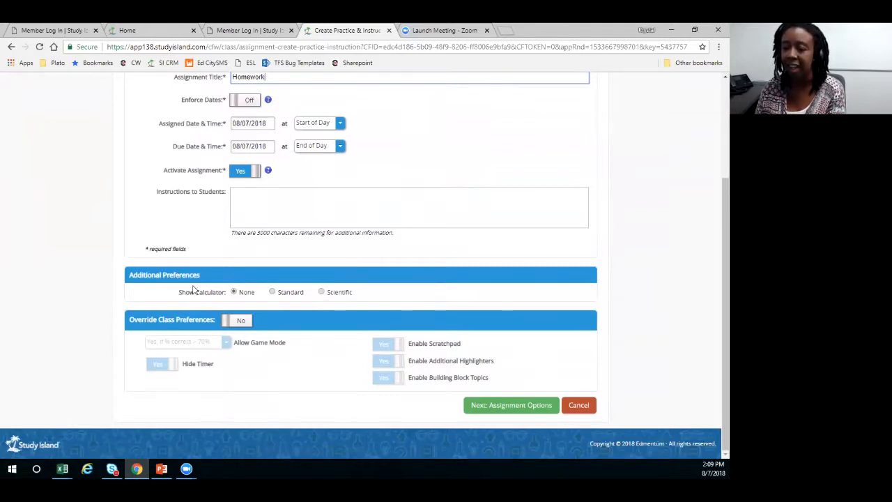
{"action": "left_click", "coordinate": [237, 321]}
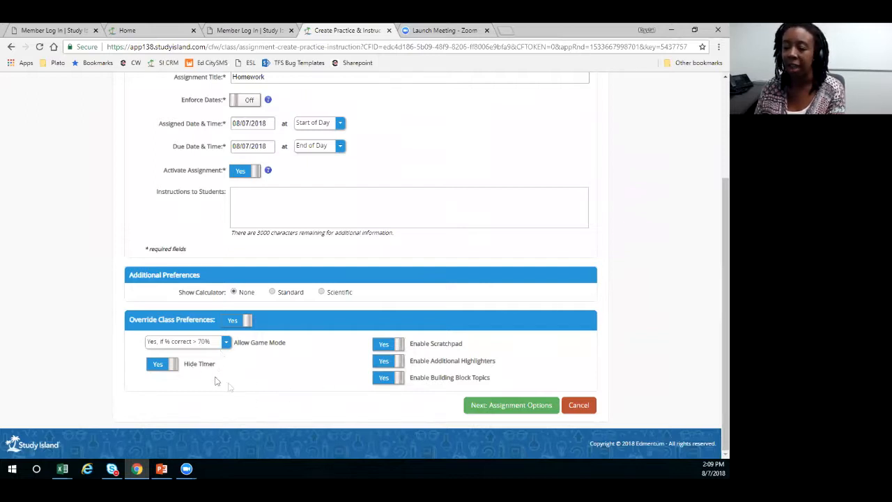
{"action": "left_click", "coordinate": [225, 342]}
{"action": "left_click", "coordinate": [226, 342]}
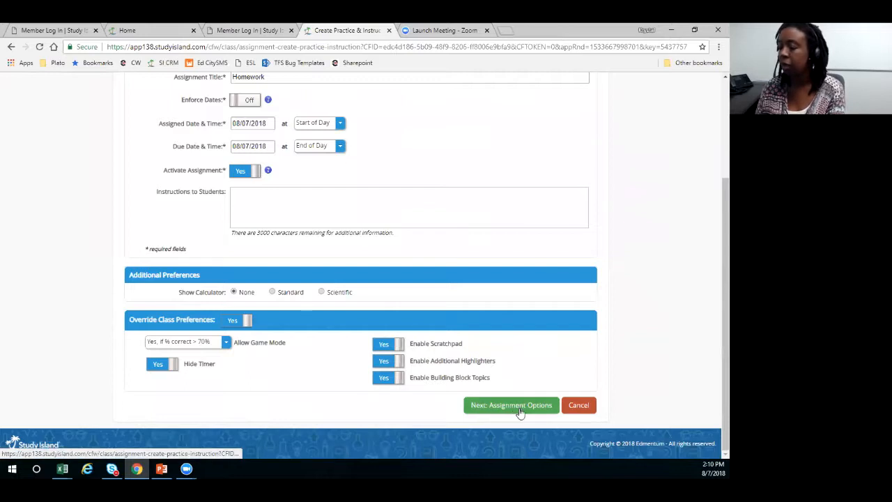
{"action": "left_click", "coordinate": [497, 412]}
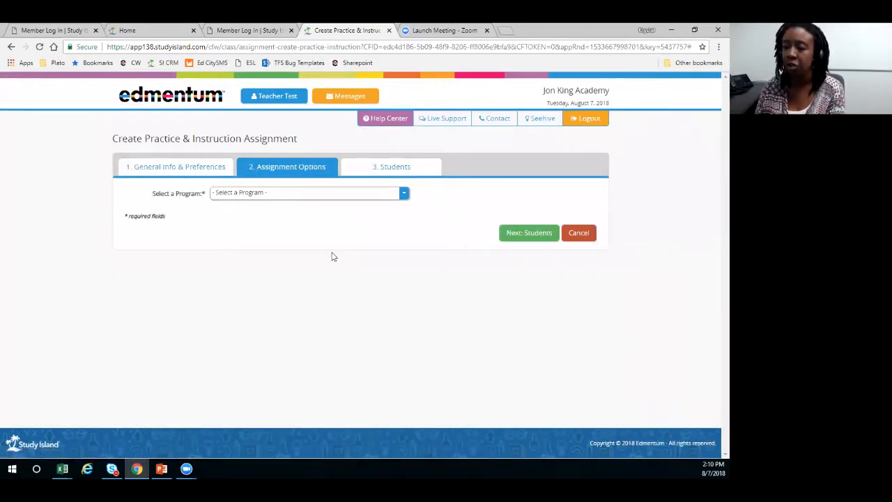
- Choose "Texas - 1st Grade TEKS Mastery" as the assignment's program
{"action": "left_click", "coordinate": [310, 193]}
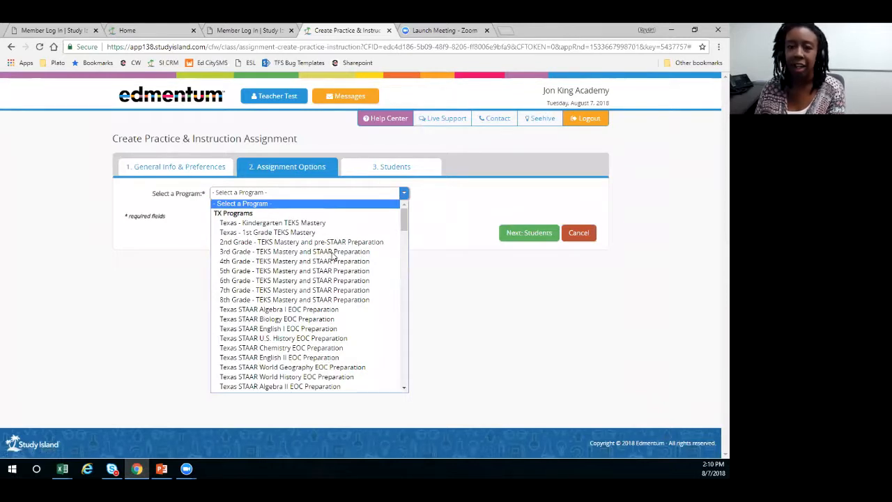
{"action": "key", "text": "Down"}
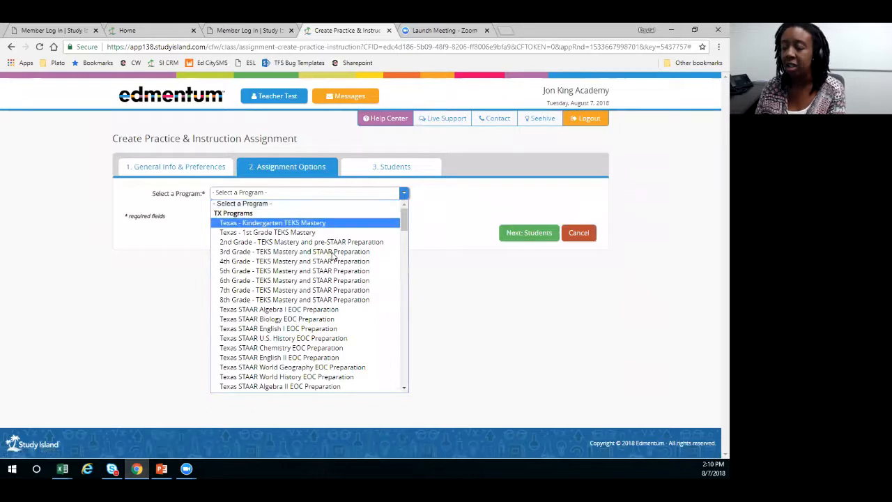
{"action": "key", "text": "Down"}
{"action": "key", "text": "Down"}
{"action": "key", "text": "Down"}
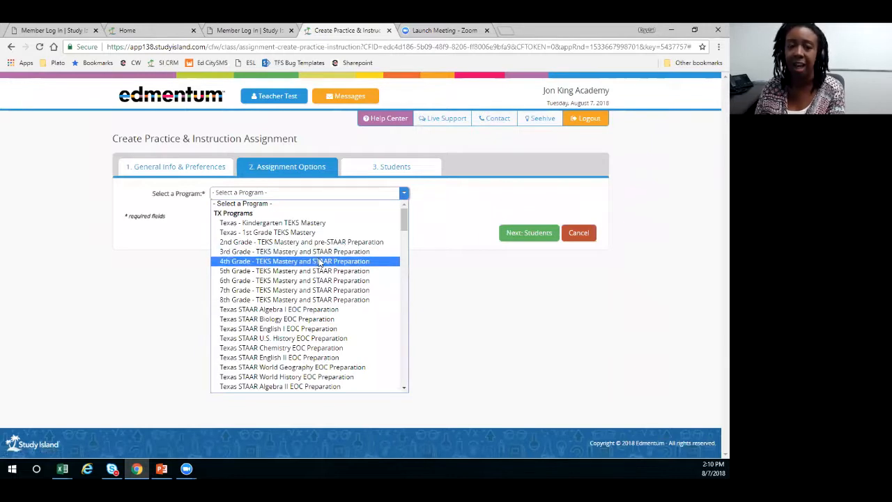
{"action": "scroll", "coordinate": [322, 262], "scroll_direction": "down", "scroll_amount": 4}
{"action": "key", "text": "Up"}
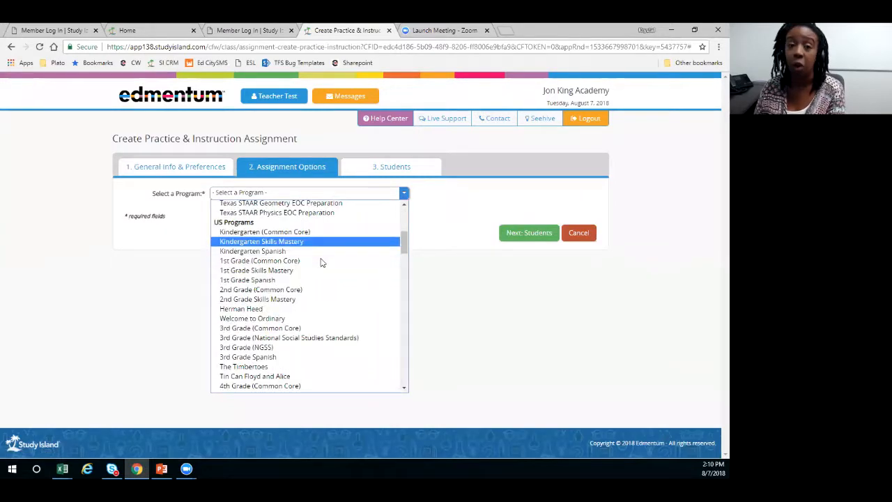
{"action": "key", "text": "Down"}
{"action": "key", "text": "Down"}
{"action": "key", "text": "Down"}
{"action": "key", "text": "Down"}
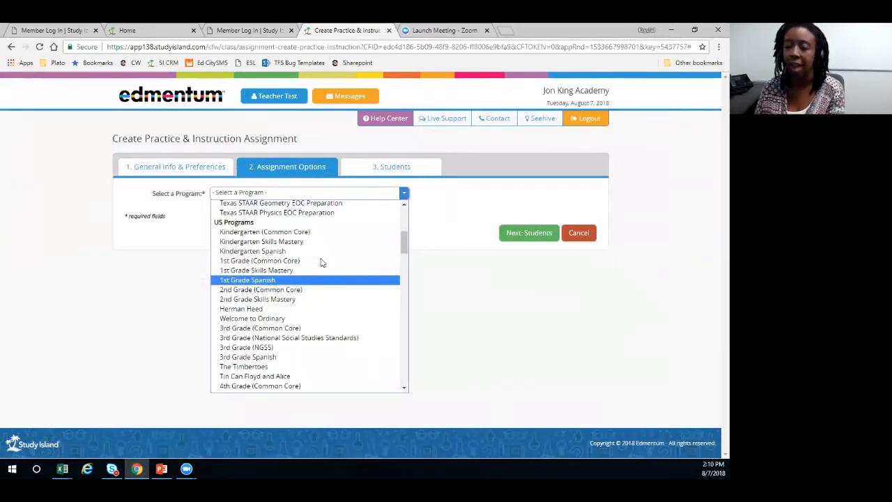
{"action": "key", "text": "Up"}
{"action": "key", "text": "Up"}
{"action": "key", "text": "Up"}
{"action": "key", "text": "Up"}
{"action": "key", "text": "Up"}
{"action": "key", "text": "Up"}
{"action": "key", "text": "Up"}
{"action": "key", "text": "Up"}
{"action": "key", "text": "Up"}
{"action": "key", "text": "Up"}
{"action": "key", "text": "Up"}
{"action": "key", "text": "Up"}
{"action": "key", "text": "Up"}
{"action": "key", "text": "Up"}
{"action": "key", "text": "Up"}
{"action": "key", "text": "Up"}
{"action": "key", "text": "Up"}
{"action": "key", "text": "Up"}
{"action": "key", "text": "Up"}
{"action": "key", "text": "Up"}
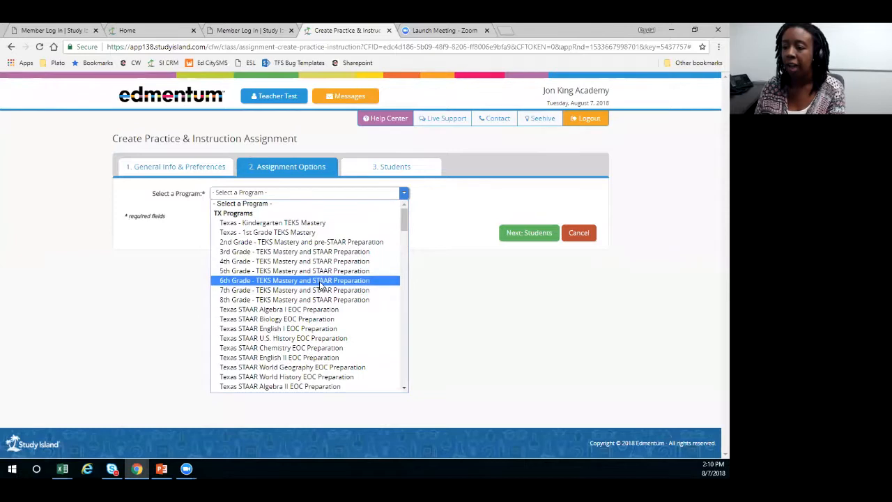
{"action": "key", "text": "Up"}
{"action": "key", "text": "Return"}
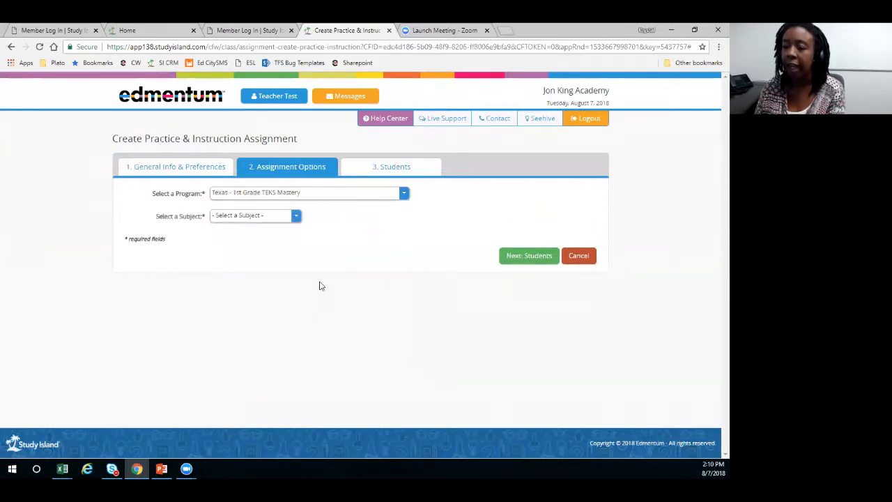
- Set the assignment's subject to "Reading (2008 Standards)"
{"action": "key", "text": "Tab"}
{"action": "key", "text": "space"}
{"action": "key", "text": "Down"}
{"action": "key", "text": "Down"}
{"action": "key", "text": "Return"}
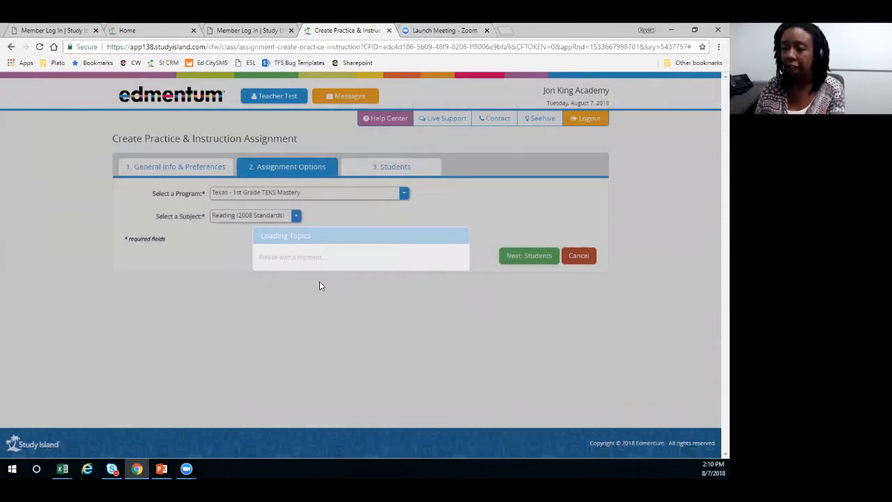
- Select the Print and Spoken Words, Upper- and Lowercase Letters and The Alphabet topics under Beginning Reading Skills
{"action": "scroll", "coordinate": [103, 276], "scroll_direction": "down", "scroll_amount": 1}
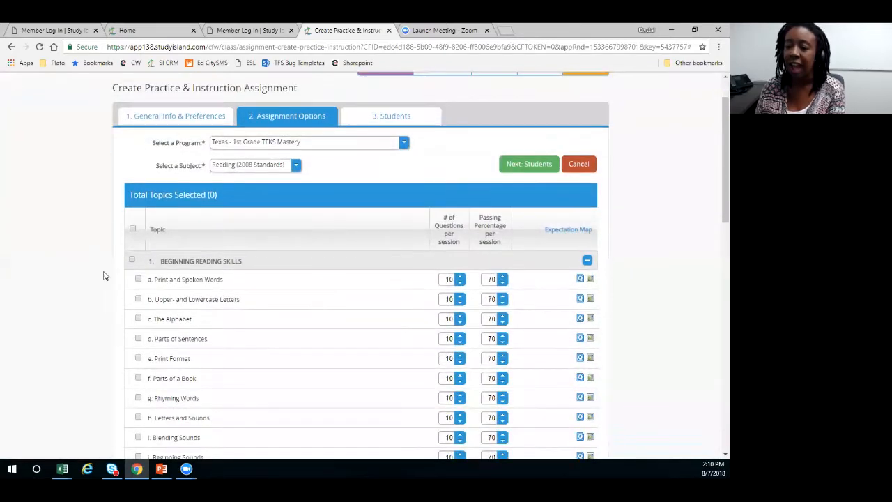
{"action": "scroll", "coordinate": [103, 276], "scroll_direction": "down", "scroll_amount": 1}
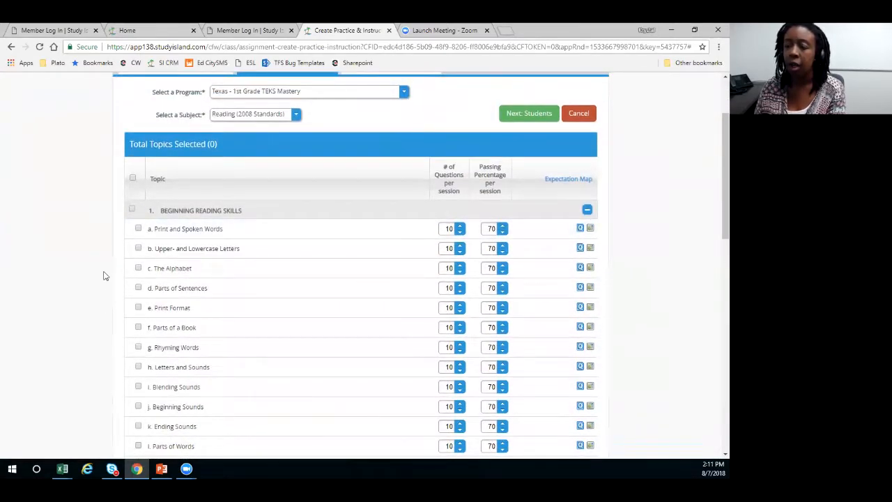
{"action": "scroll", "coordinate": [103, 276], "scroll_direction": "down", "scroll_amount": 1}
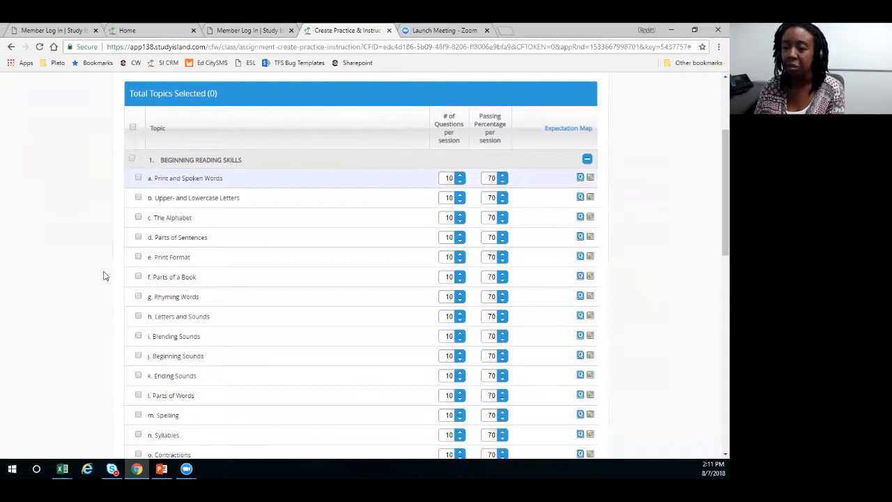
{"action": "left_click", "coordinate": [138, 177]}
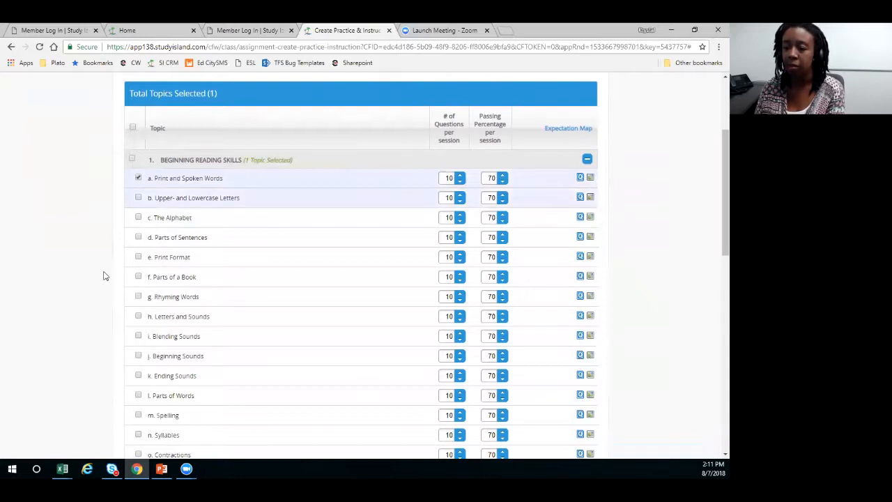
{"action": "left_click", "coordinate": [138, 198]}
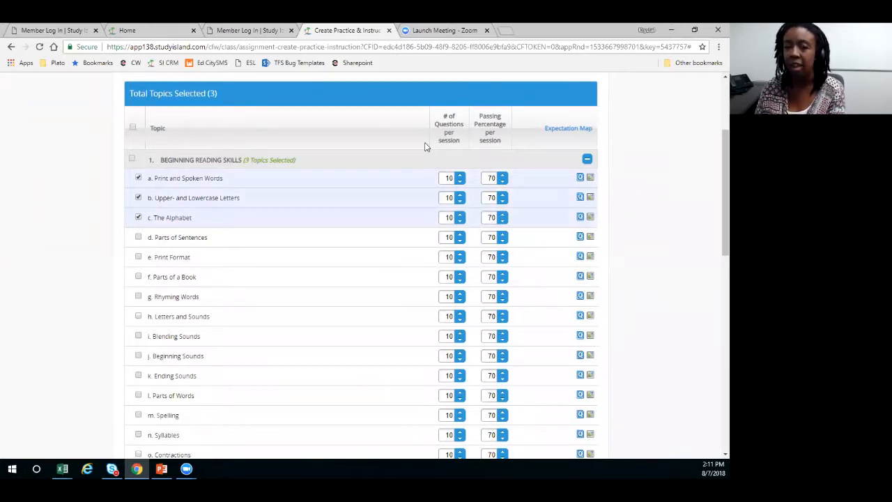
{"action": "key", "text": "Tab"}
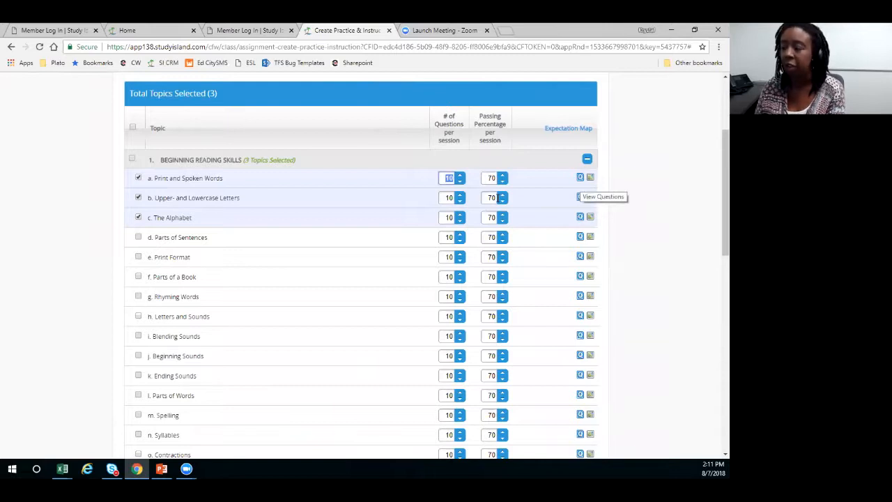
- Preview the Print and Spoken Words questions in an enlarged window and view the topic's Texas reading expectation
{"action": "left_click", "coordinate": [580, 178]}
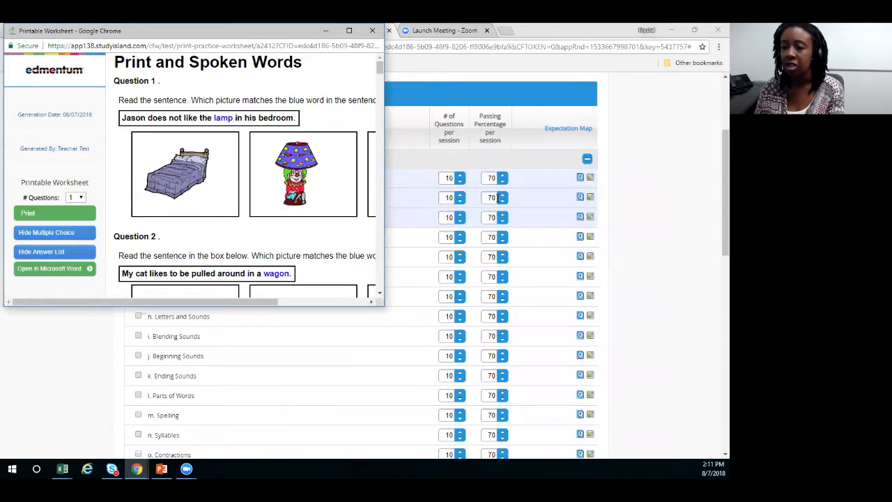
{"action": "left_click", "coordinate": [349, 31]}
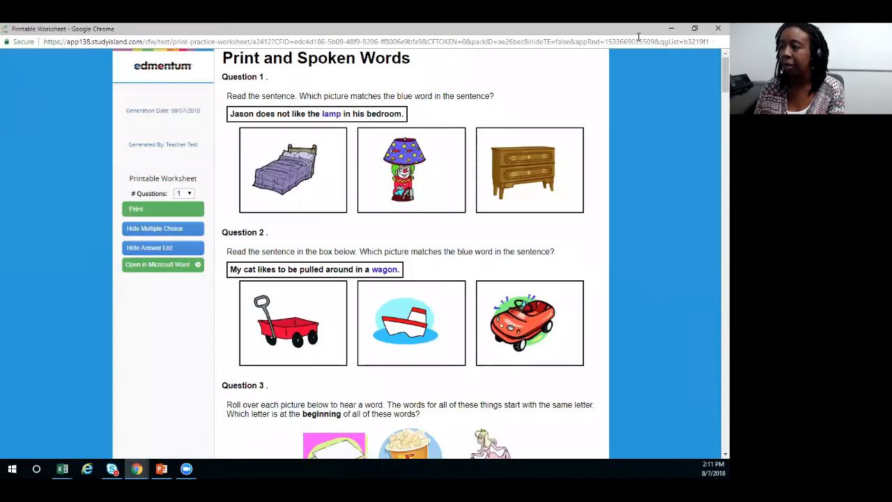
{"action": "left_click", "coordinate": [695, 28]}
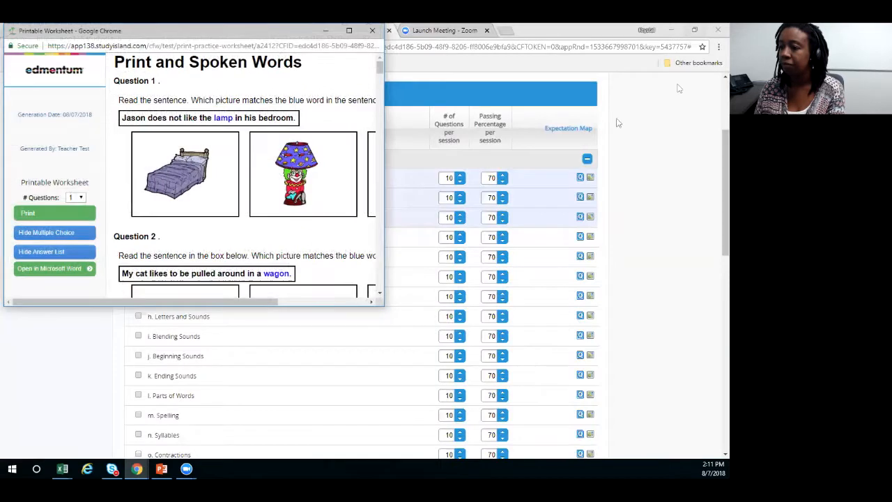
{"action": "left_click", "coordinate": [326, 30]}
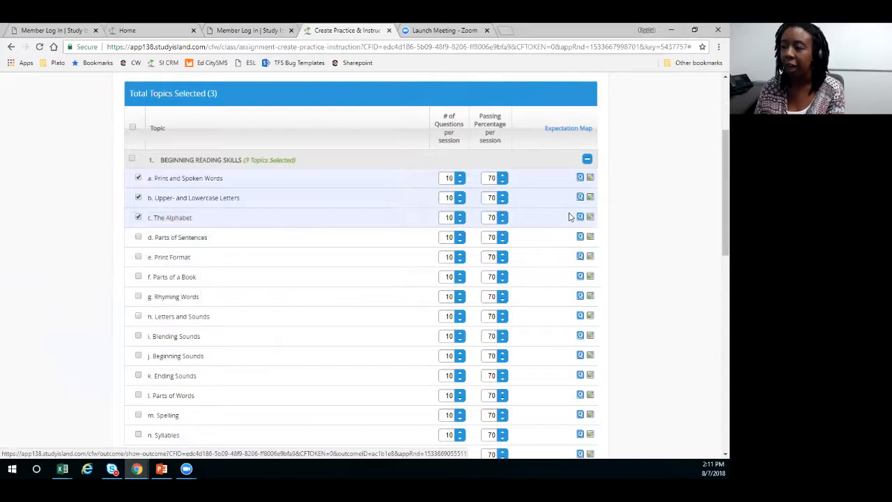
{"action": "left_click", "coordinate": [580, 216]}
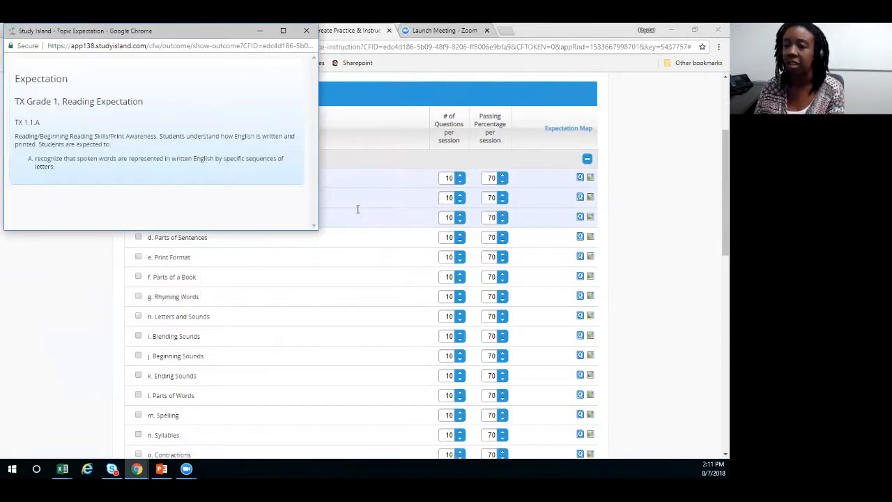
{"action": "left_click", "coordinate": [306, 31]}
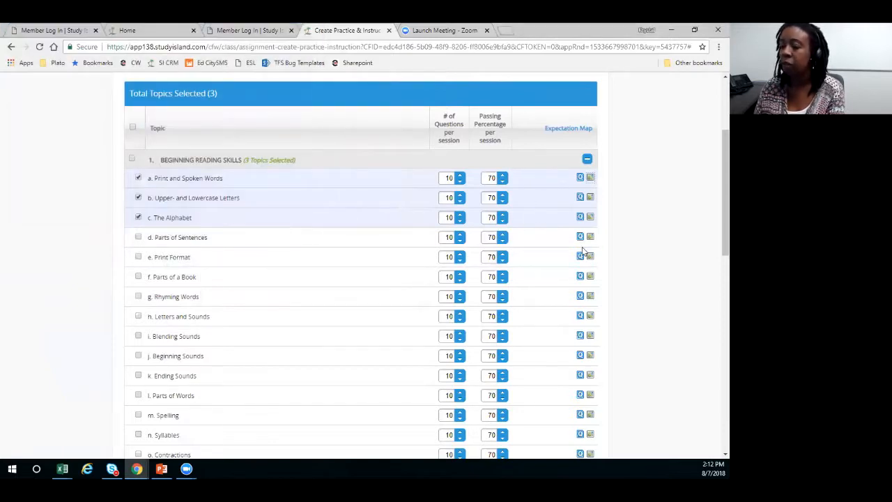
- Review the 1st period class's student list, add the 2nd Period Math class to the assignment, and save it
{"action": "scroll", "coordinate": [584, 251], "scroll_direction": "down", "scroll_amount": 15}
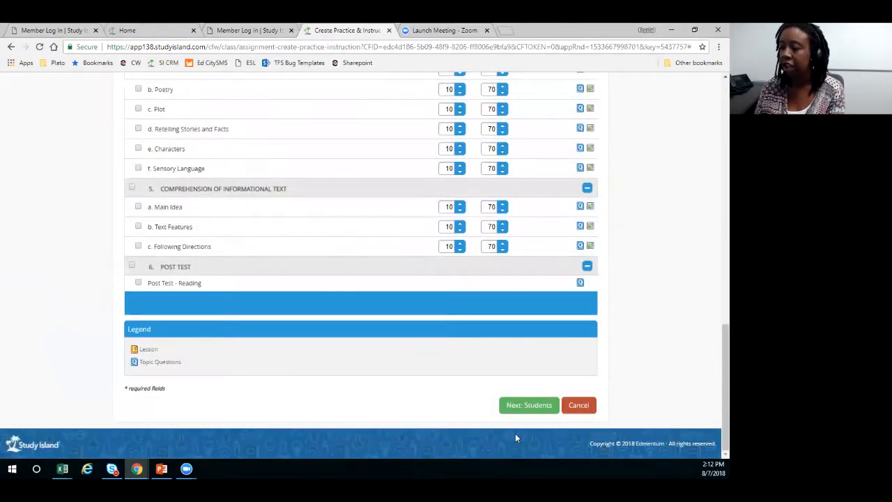
{"action": "left_click", "coordinate": [528, 407]}
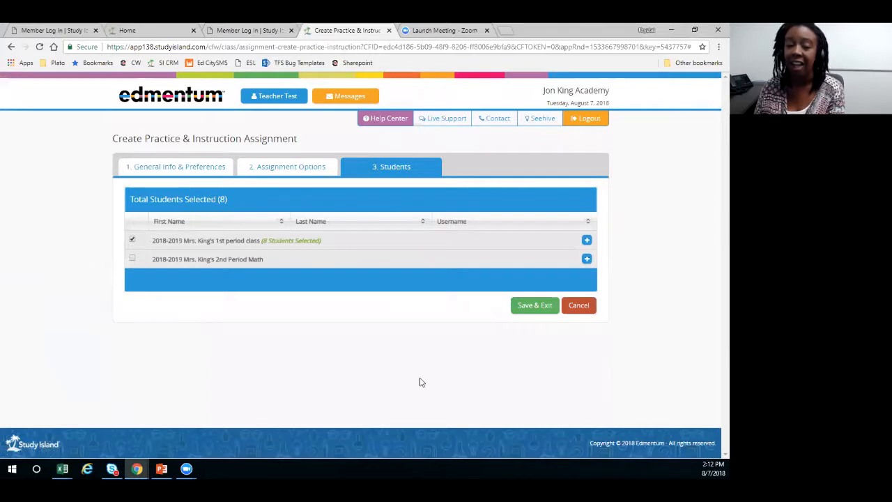
{"action": "left_click", "coordinate": [587, 240]}
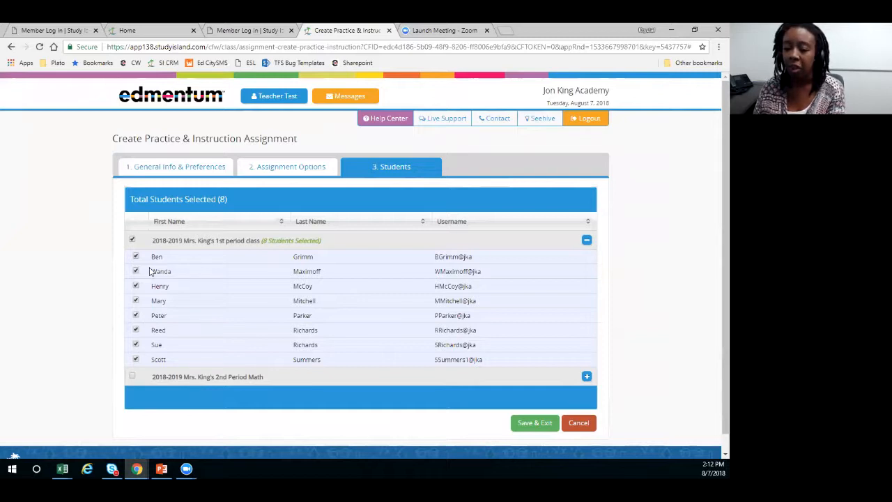
{"action": "left_click", "coordinate": [587, 240]}
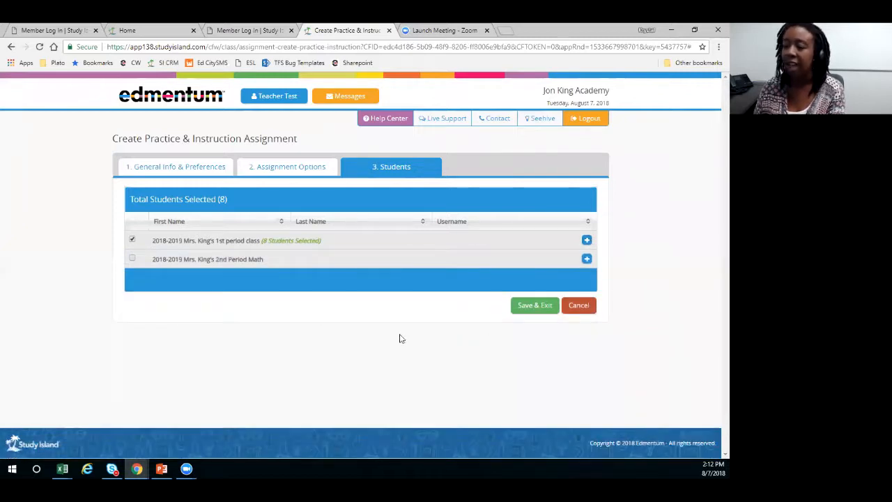
{"action": "left_click", "coordinate": [132, 258]}
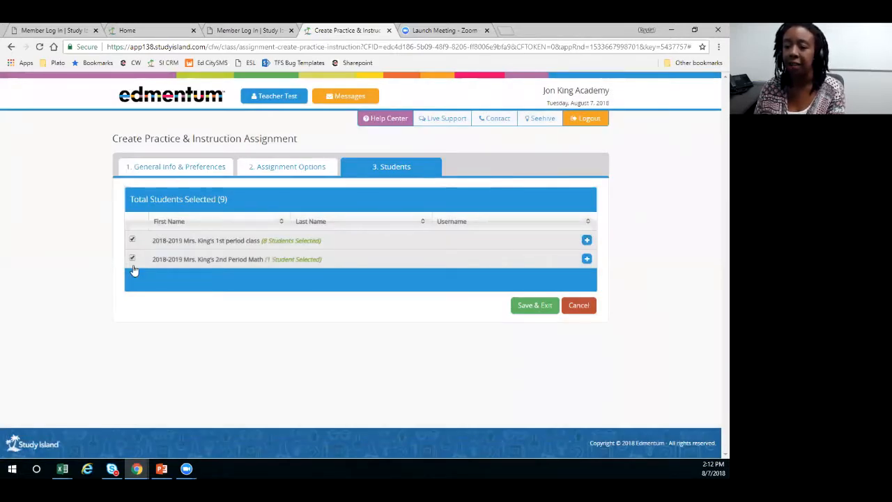
{"action": "left_click", "coordinate": [527, 307]}
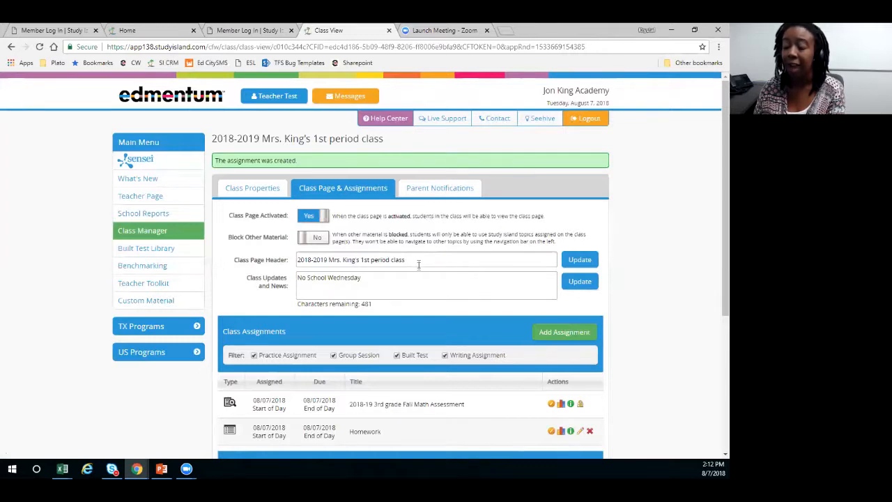
- Start a new Group Session assignment from the 1st period class's Class Assignments
{"action": "scroll", "coordinate": [418, 268], "scroll_direction": "down", "scroll_amount": 1}
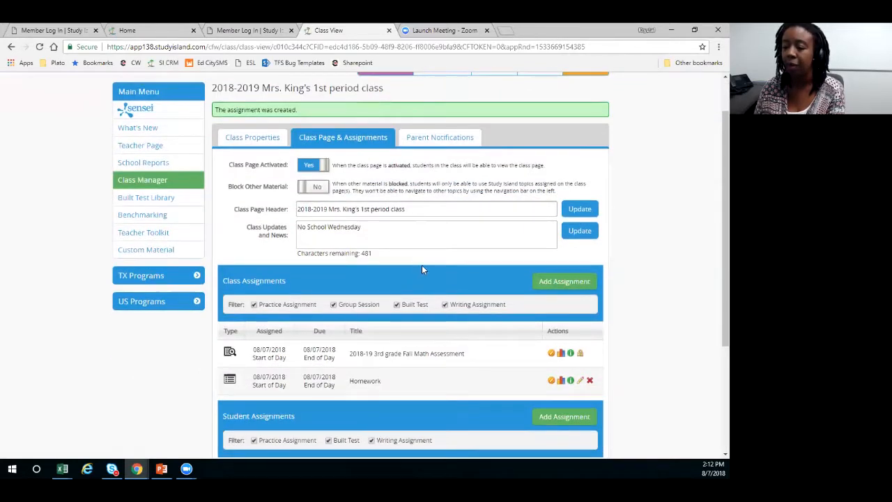
{"action": "scroll", "coordinate": [390, 293], "scroll_direction": "down", "scroll_amount": 1}
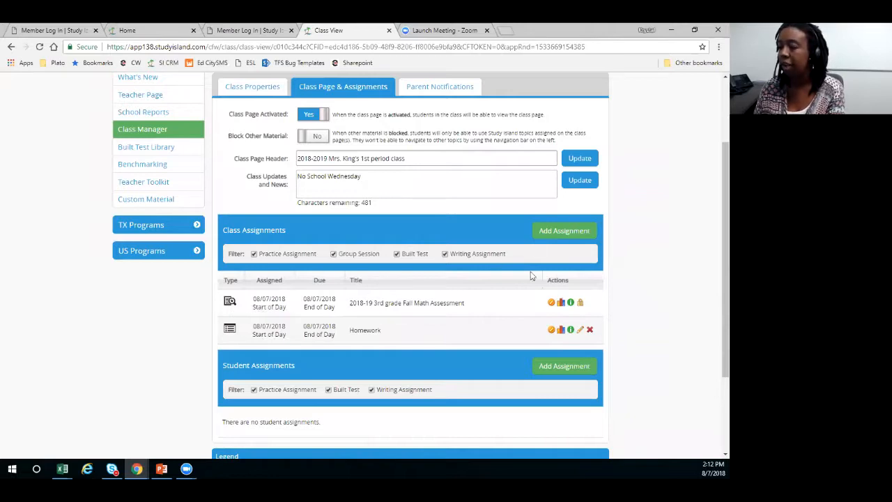
{"action": "scroll", "coordinate": [526, 297], "scroll_direction": "down", "scroll_amount": 1}
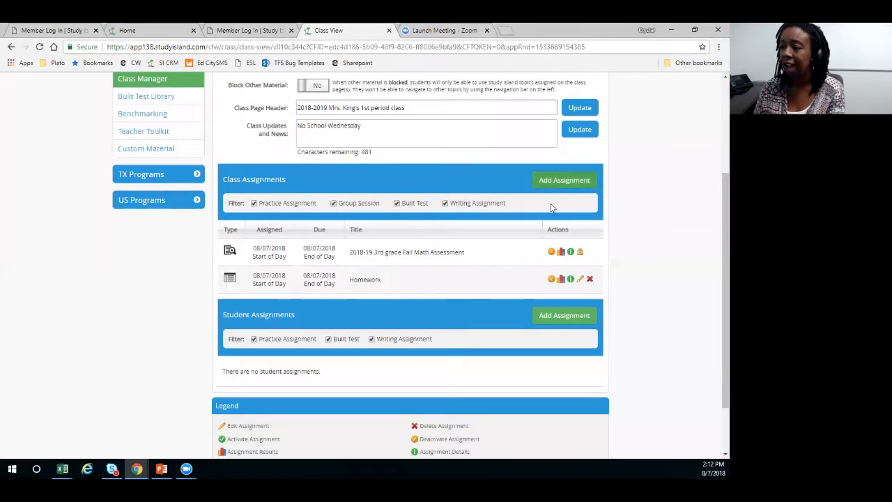
{"action": "scroll", "coordinate": [504, 241], "scroll_direction": "up", "scroll_amount": 1}
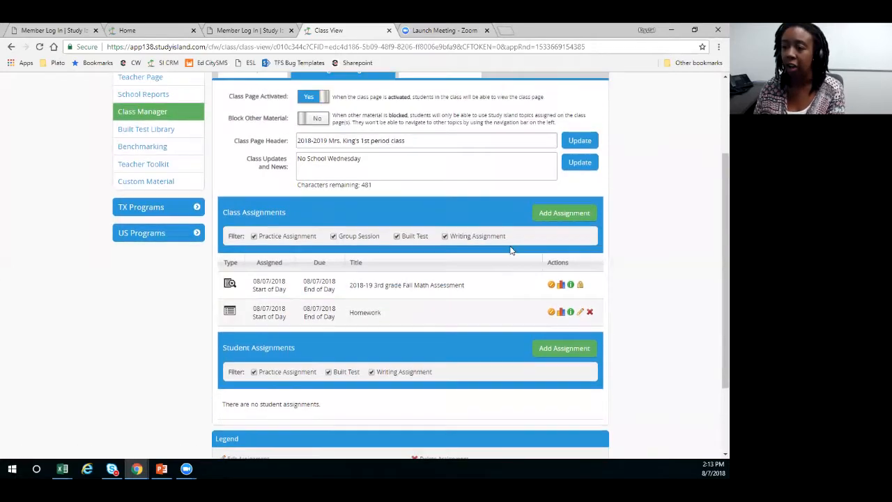
{"action": "left_click", "coordinate": [563, 231]}
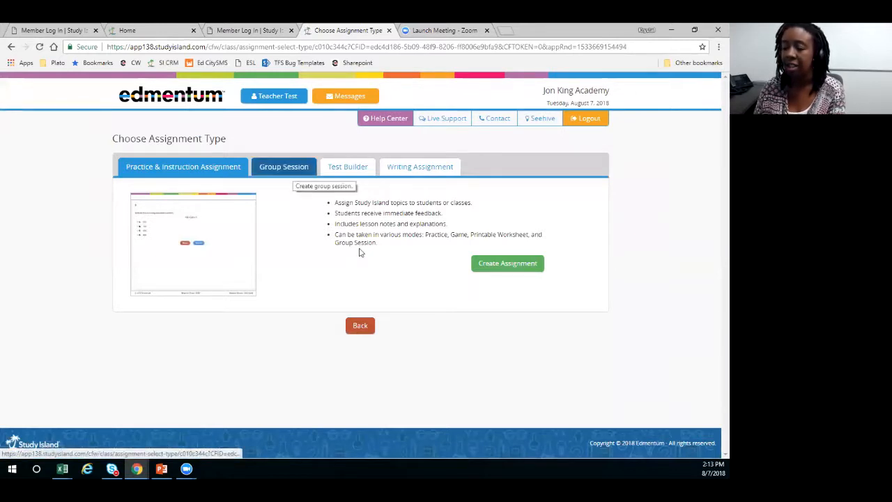
{"action": "left_click", "coordinate": [296, 171]}
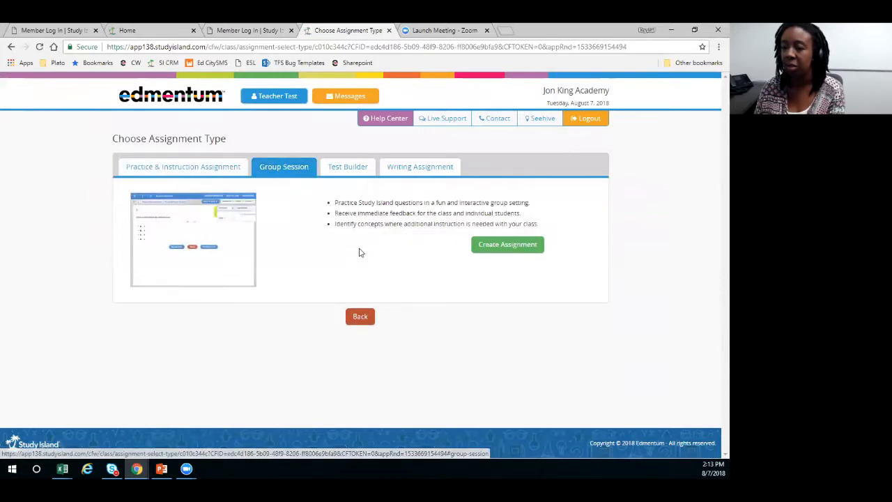
{"action": "left_click", "coordinate": [502, 248]}
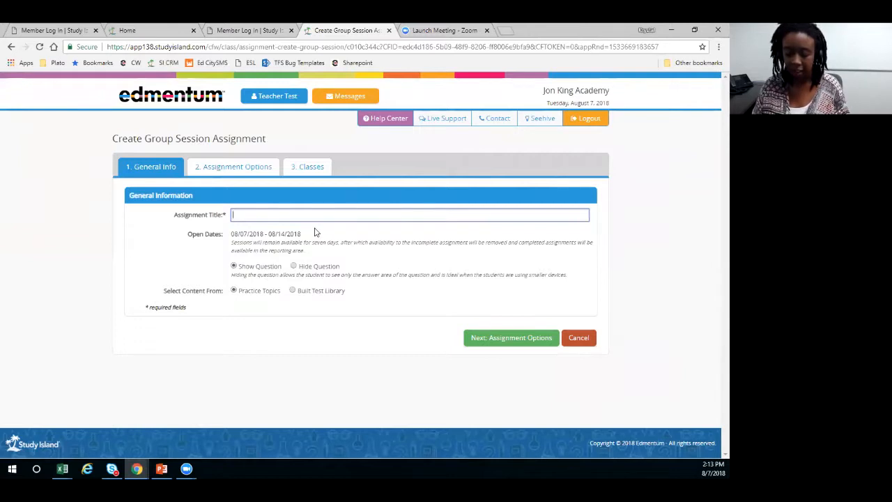
- Title the group session "Practice for Friday's Test" and continue to its assignment options
{"action": "type", "text": "Prac"}
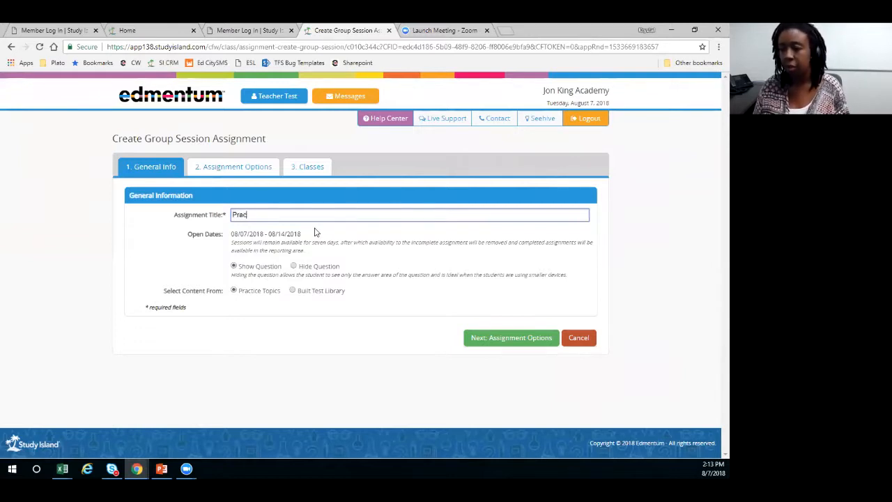
{"action": "type", "text": "tice for Friday's Test"}
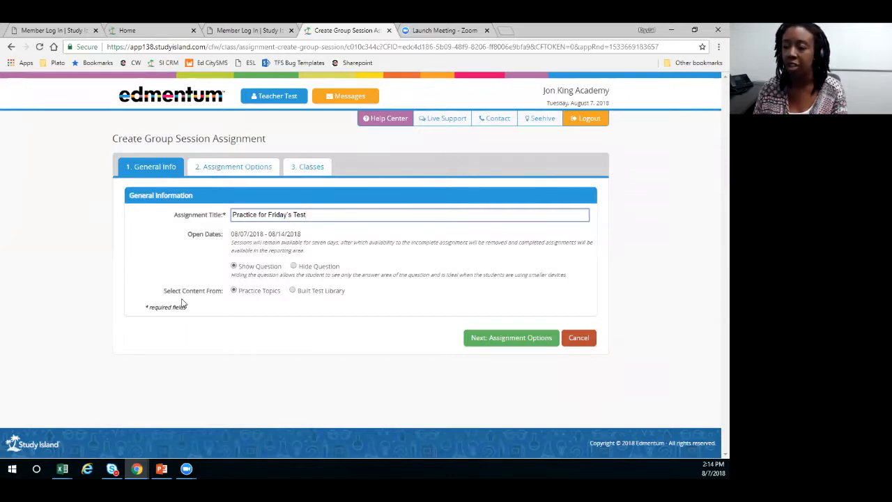
{"action": "left_click", "coordinate": [506, 339]}
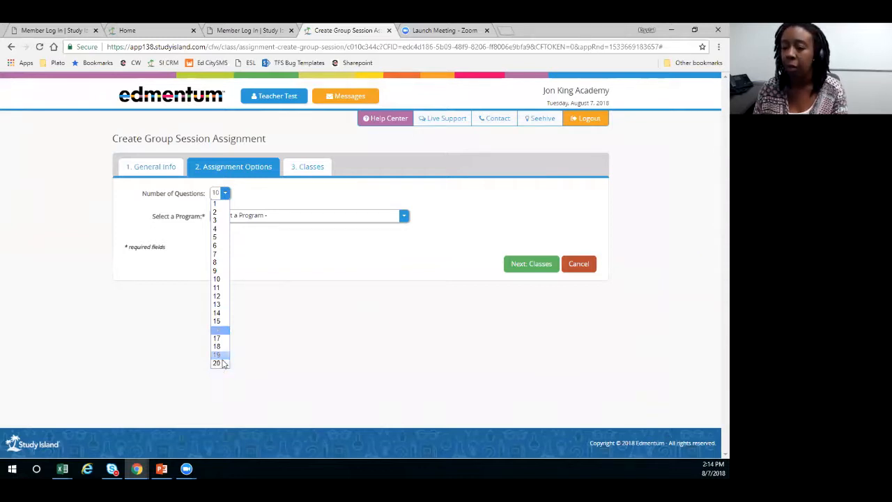
- Choose "Texas - 1st Grade TEKS Mastery" as the group session's program
{"action": "key", "text": "Escape"}
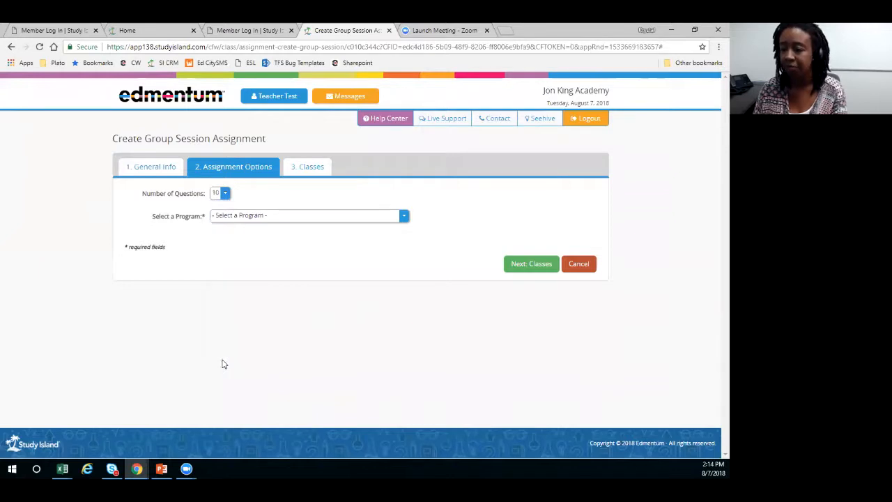
{"action": "key", "text": "alt+Down"}
{"action": "key", "text": "Down"}
{"action": "key", "text": "Down"}
{"action": "key", "text": "Down"}
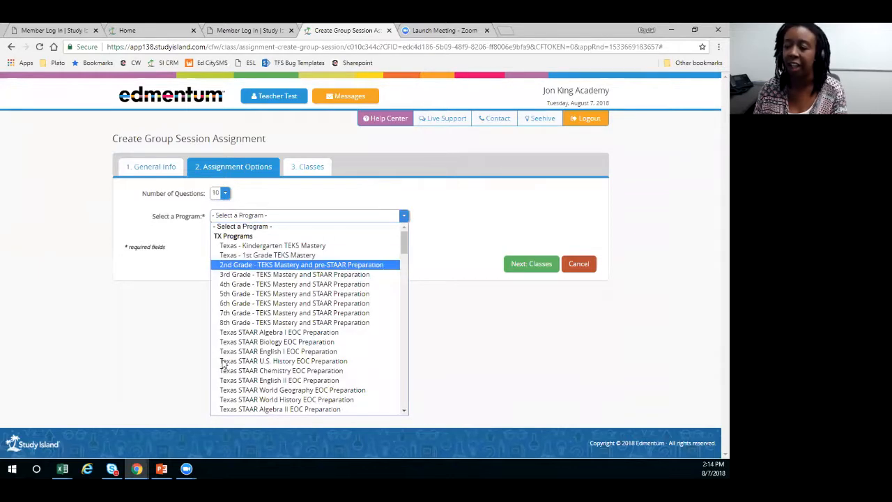
{"action": "key", "text": "Up"}
{"action": "key", "text": "Return"}
- Set the group session's subject to "Reading (2008 Standards)"
{"action": "key", "text": "alt+Down"}
{"action": "key", "text": "Down"}
{"action": "key", "text": "Down"}
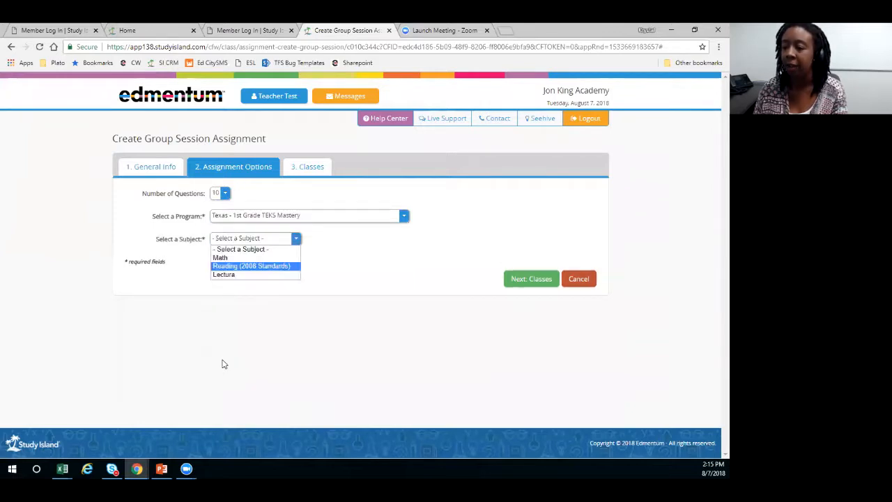
{"action": "key", "text": "Return"}
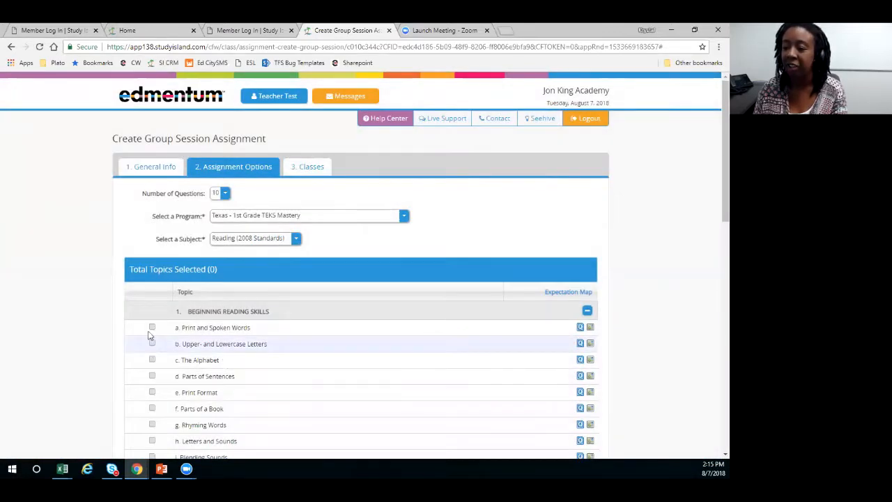
- Select the Print and Spoken Words and Upper- and Lowercase Letters topics for the group session
{"action": "left_click", "coordinate": [152, 327]}
{"action": "left_click", "coordinate": [152, 343]}
{"action": "scroll", "coordinate": [316, 249], "scroll_direction": "down", "scroll_amount": 3}
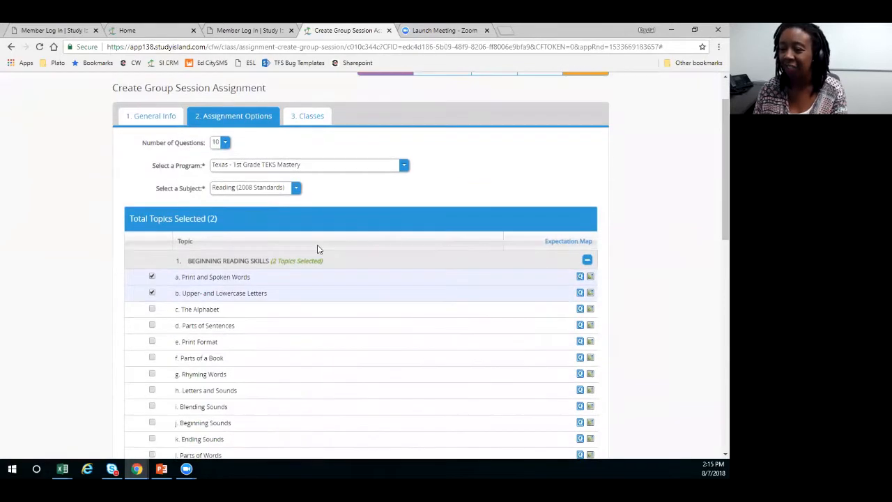
{"action": "scroll", "coordinate": [473, 270], "scroll_direction": "up", "scroll_amount": 1}
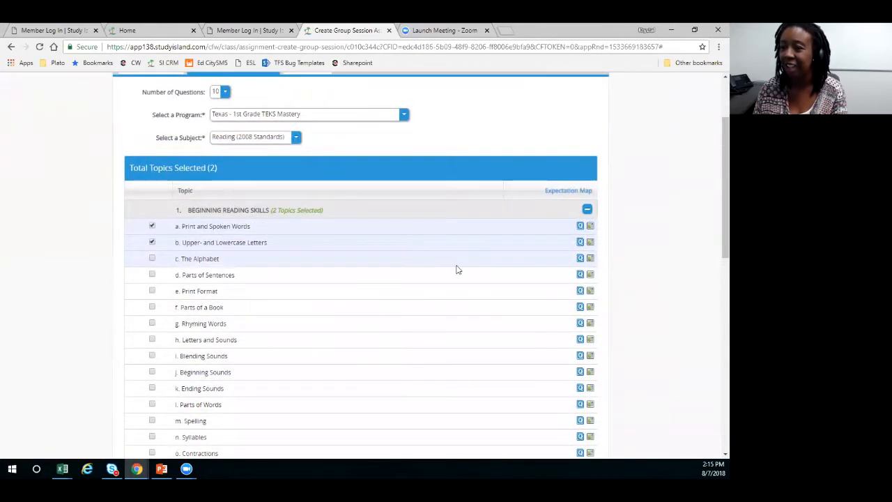
{"action": "scroll", "coordinate": [456, 267], "scroll_direction": "down", "scroll_amount": 1}
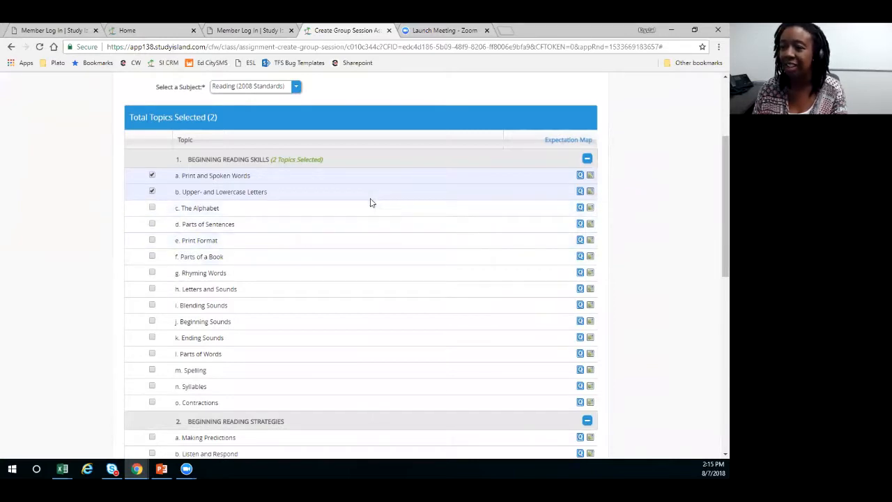
{"action": "scroll", "coordinate": [373, 204], "scroll_direction": "down", "scroll_amount": 10}
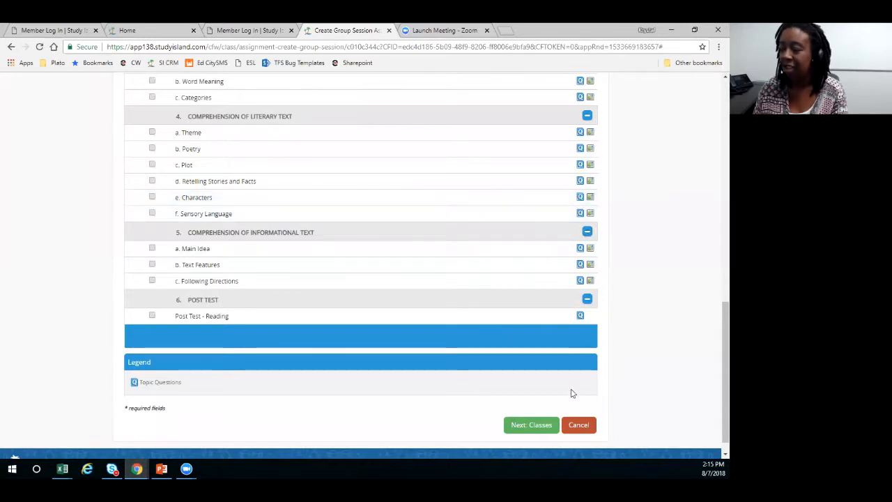
- Save the group session for the 1st period class and start the session
{"action": "left_click", "coordinate": [534, 424]}
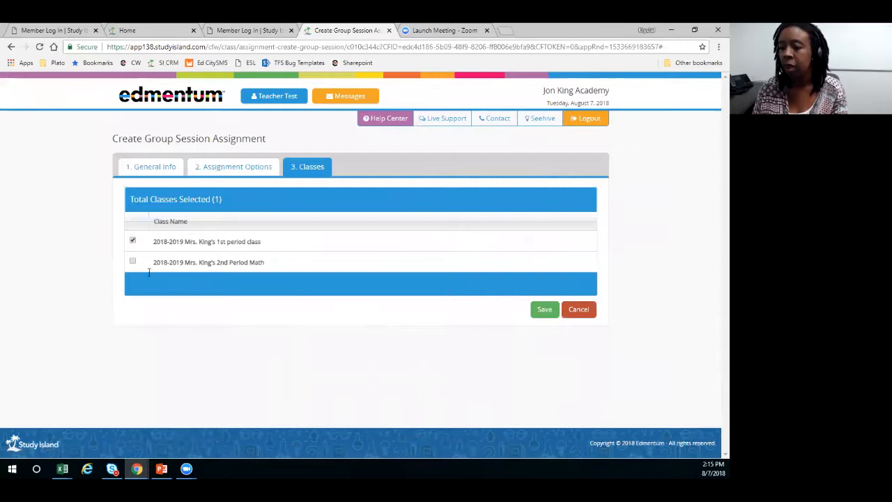
{"action": "left_click", "coordinate": [543, 315]}
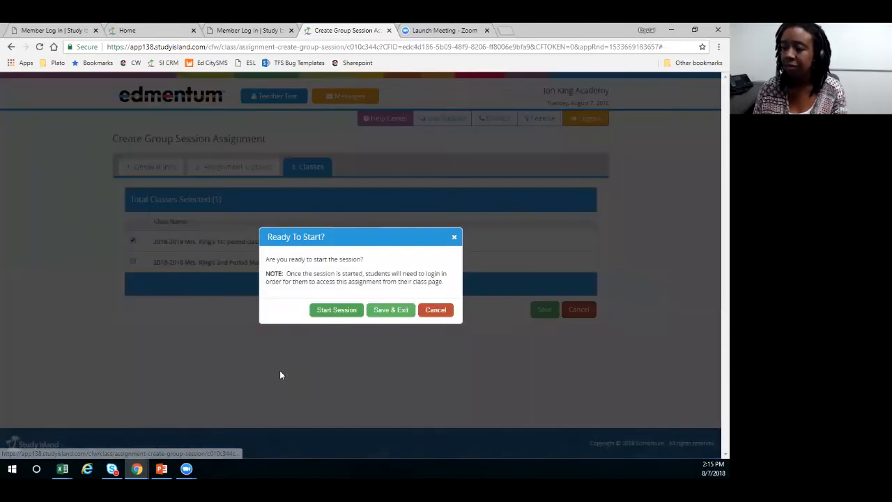
{"action": "left_click", "coordinate": [352, 313]}
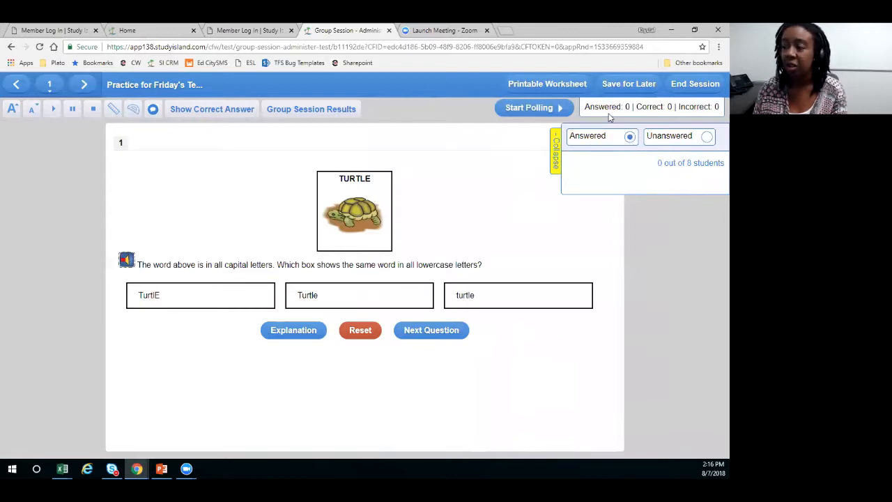
- Collapse the panel of answered and unanswered students and view the group session results by student and question
{"action": "left_click", "coordinate": [564, 147]}
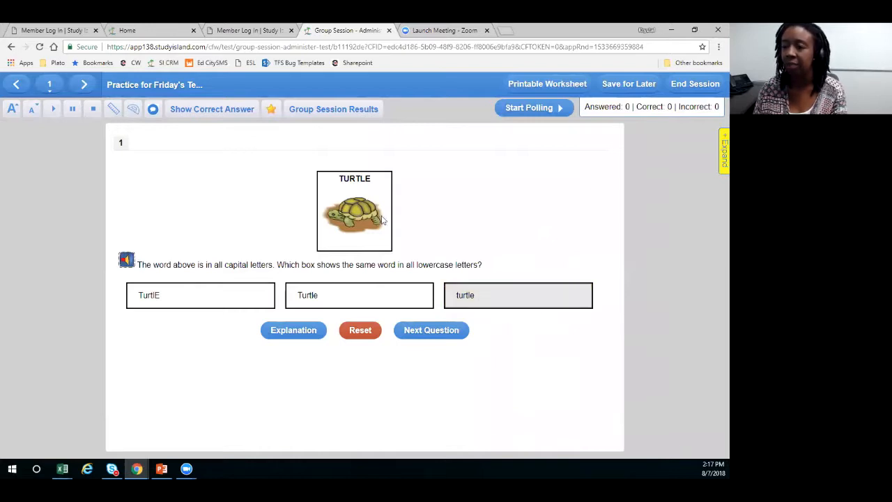
{"action": "left_click", "coordinate": [305, 117]}
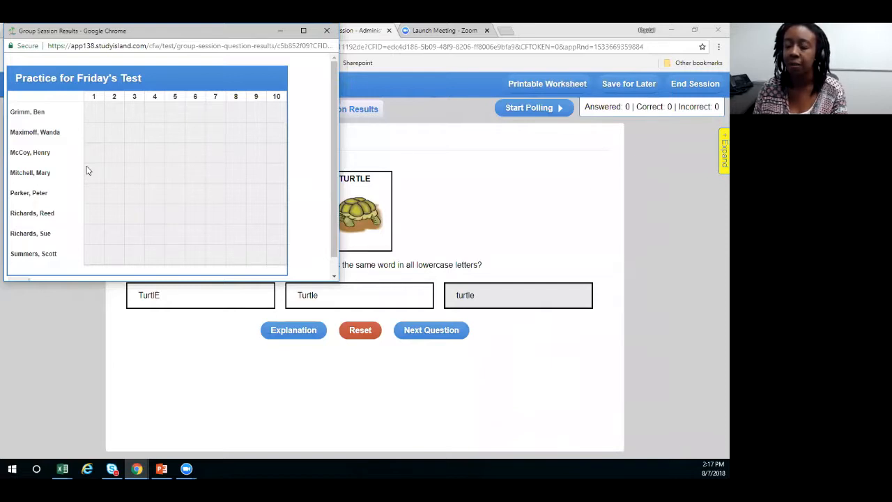
{"action": "left_click", "coordinate": [327, 30]}
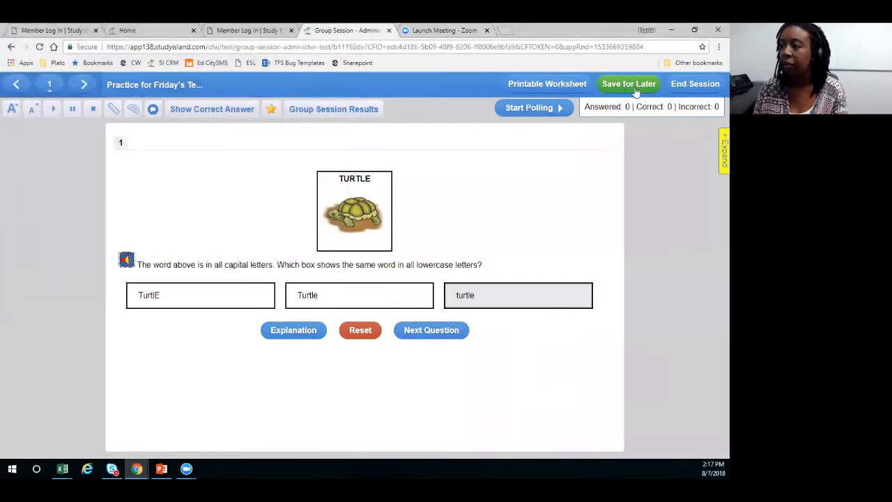
- Save the running group session for later and return to the class page
{"action": "left_click", "coordinate": [635, 91]}
{"action": "left_click", "coordinate": [370, 291]}
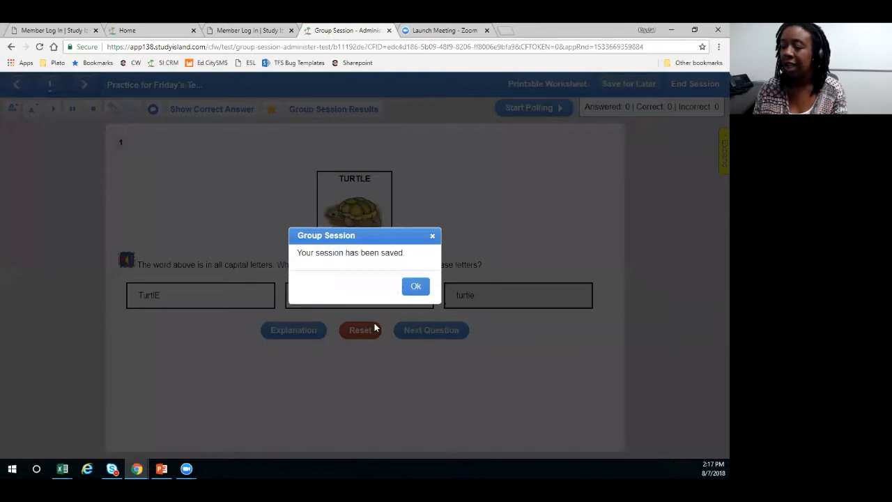
{"action": "left_click", "coordinate": [416, 285]}
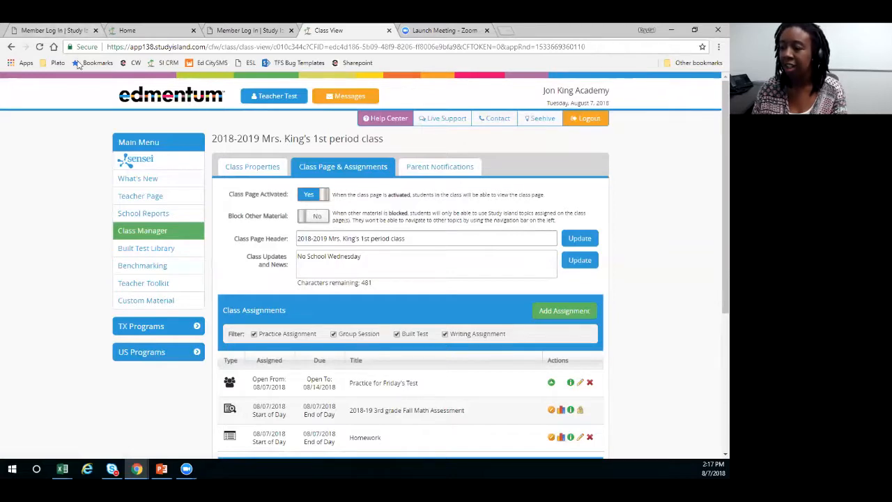
- Go to the Teacher Page and start creating a built test
{"action": "scroll", "coordinate": [332, 292], "scroll_direction": "down", "scroll_amount": 1}
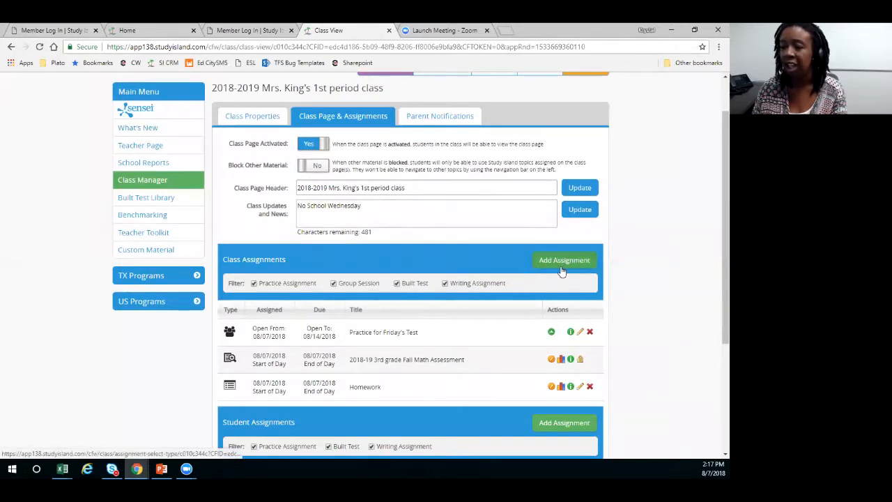
{"action": "left_click", "coordinate": [140, 145]}
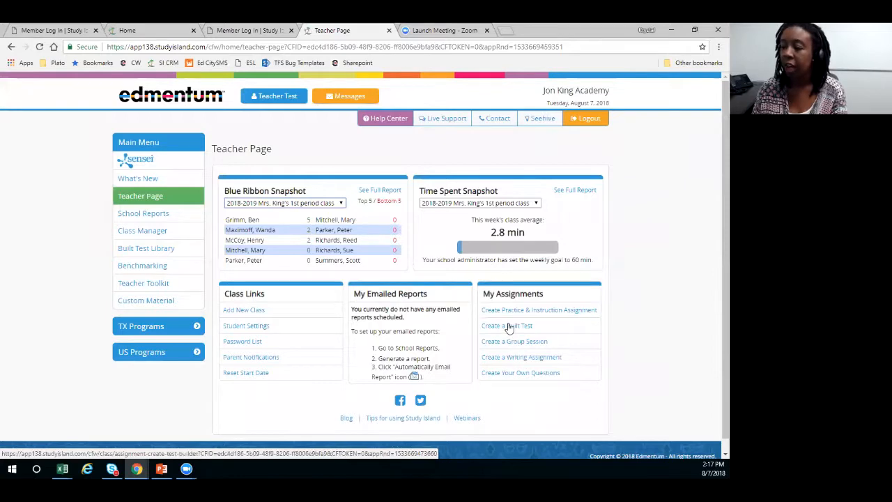
{"action": "left_click", "coordinate": [509, 328]}
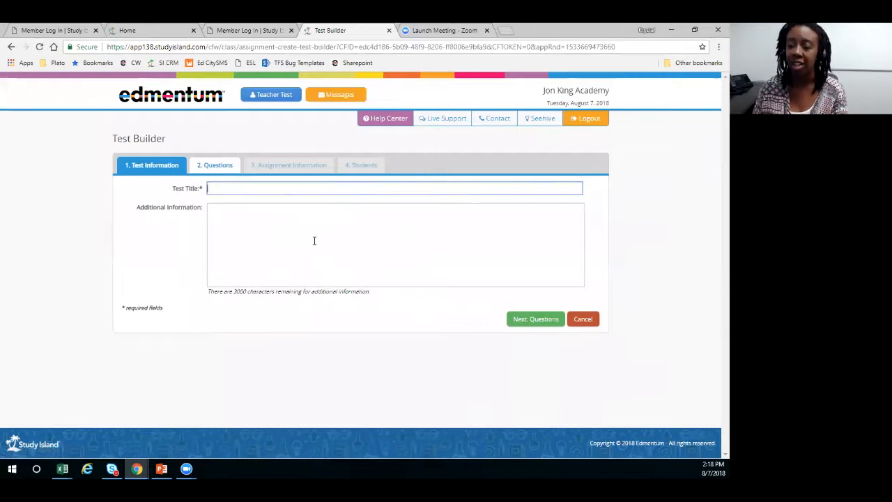
- Title the new test "2018-2019 1st grade fall assessment"
{"action": "type", "text": "2"}
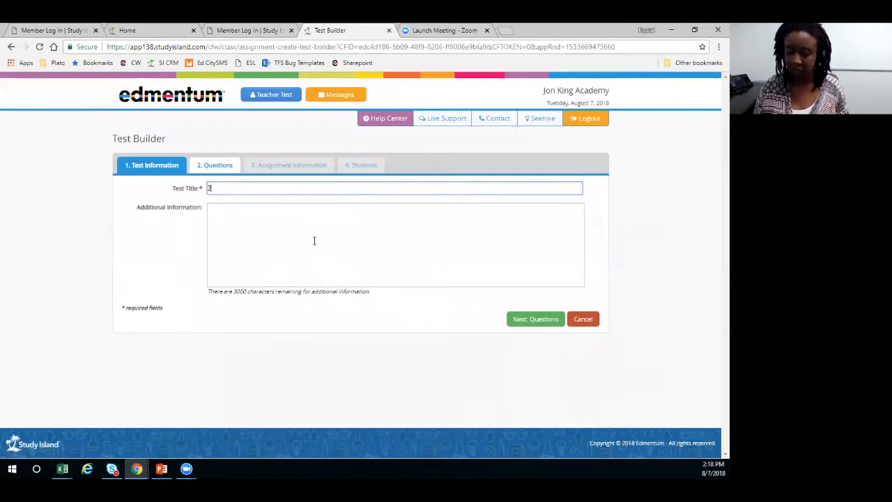
{"action": "type", "text": "018-2019"}
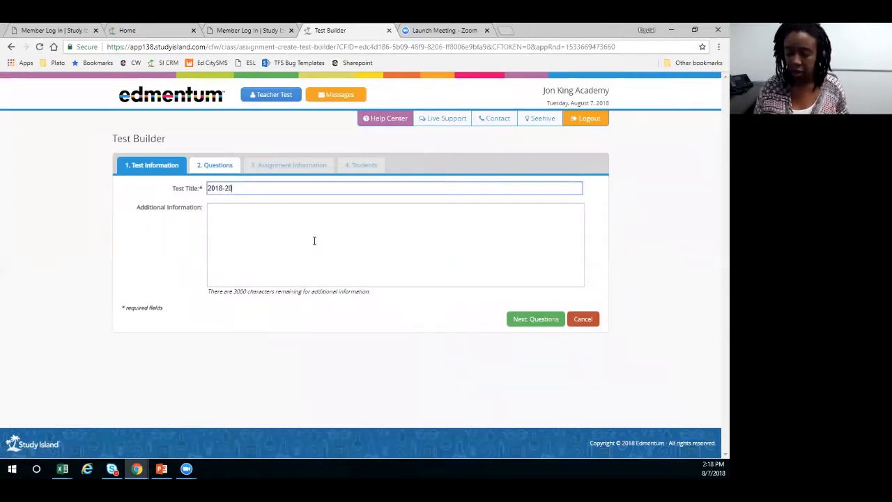
{"action": "key", "text": "BackSpace"}
{"action": "type", "text": "9 2"}
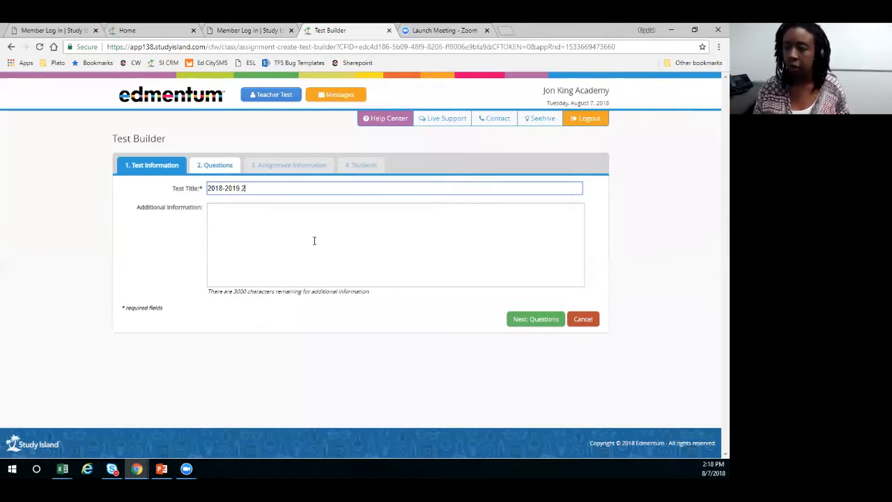
{"action": "key", "text": "BackSpace"}
{"action": "type", "text": "1st g"}
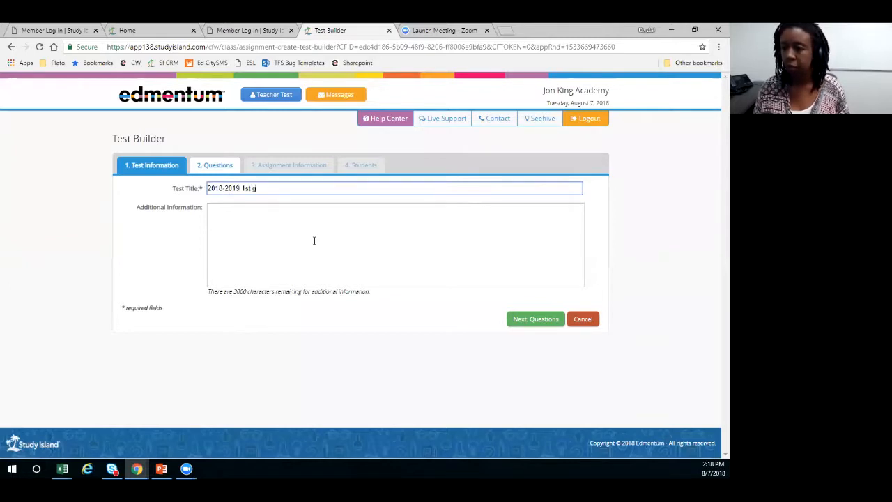
{"action": "type", "text": "rade fall assessment"}
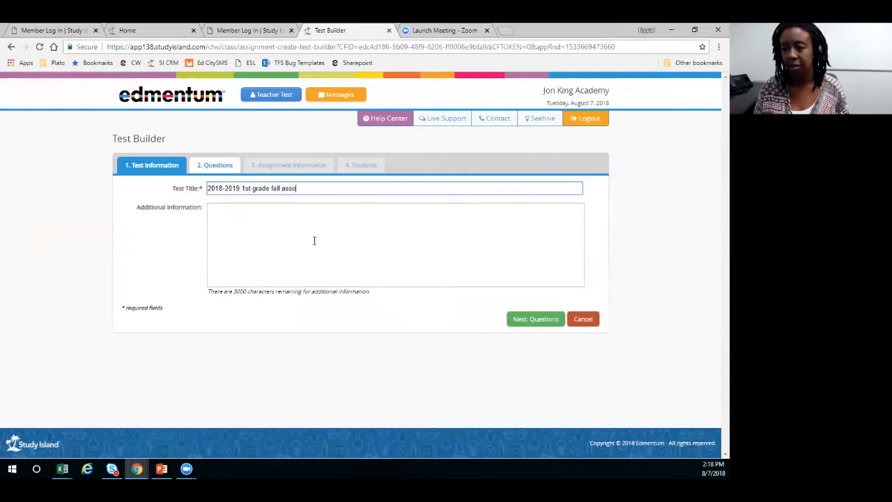
- Enter "For incoming 1st grade students" as the test's additional information and continue to question selection
{"action": "left_click", "coordinate": [315, 241]}
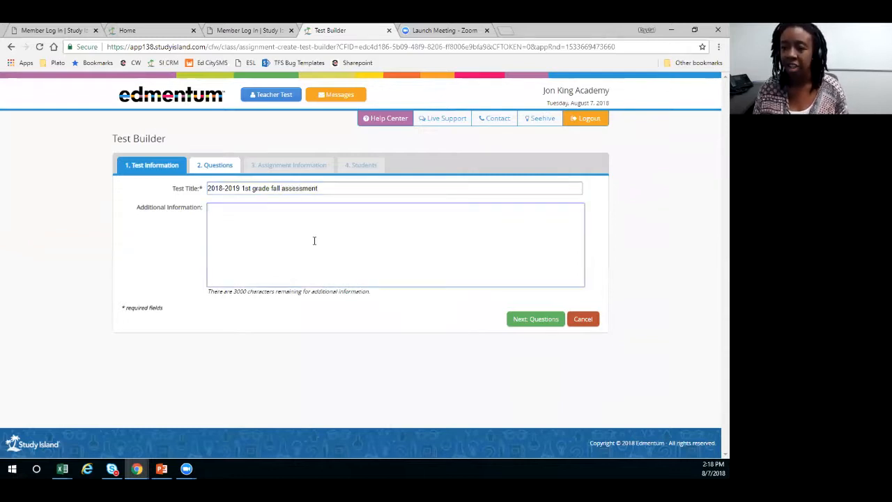
{"action": "type", "text": "For inc"}
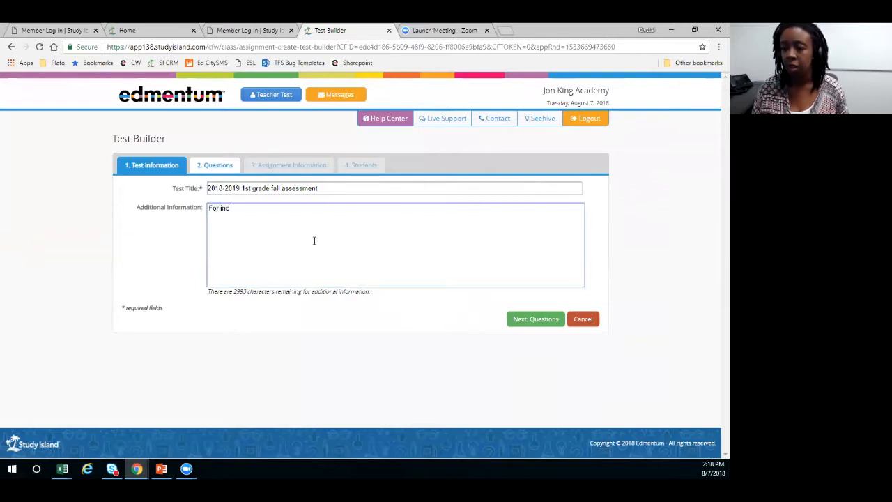
{"action": "type", "text": "oming 1st grade students"}
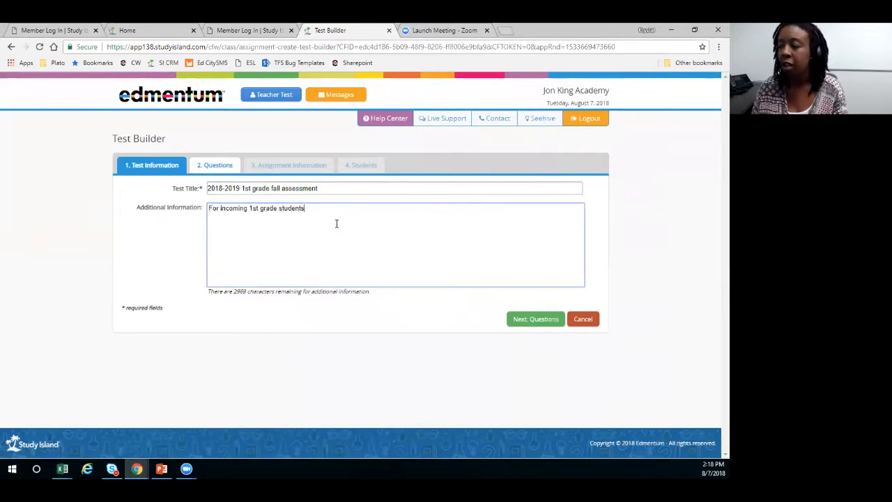
{"action": "left_click", "coordinate": [532, 320]}
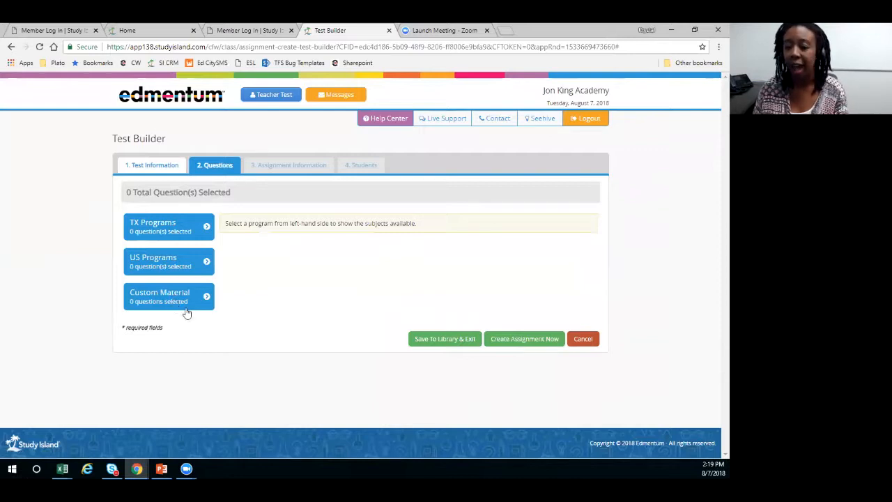
- Open the question selection for the Compose and Decompose Numbers topic in Texas 1st Grade Math
{"action": "left_click", "coordinate": [188, 278]}
{"action": "scroll", "coordinate": [188, 278], "scroll_direction": "down", "scroll_amount": 1}
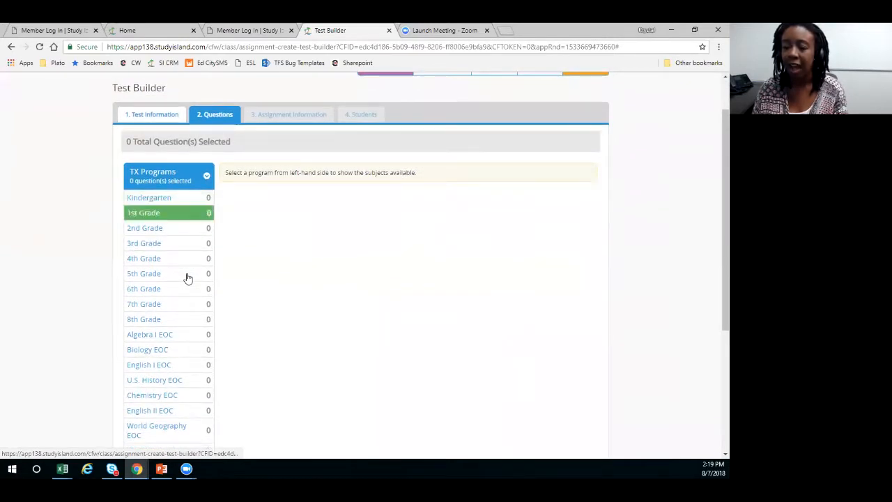
{"action": "scroll", "coordinate": [187, 278], "scroll_direction": "down", "scroll_amount": 1}
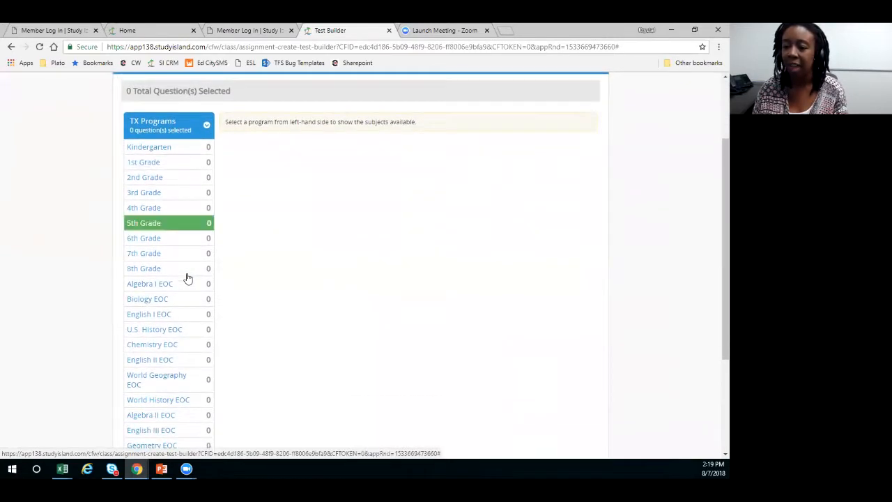
{"action": "scroll", "coordinate": [187, 278], "scroll_direction": "up", "scroll_amount": 1}
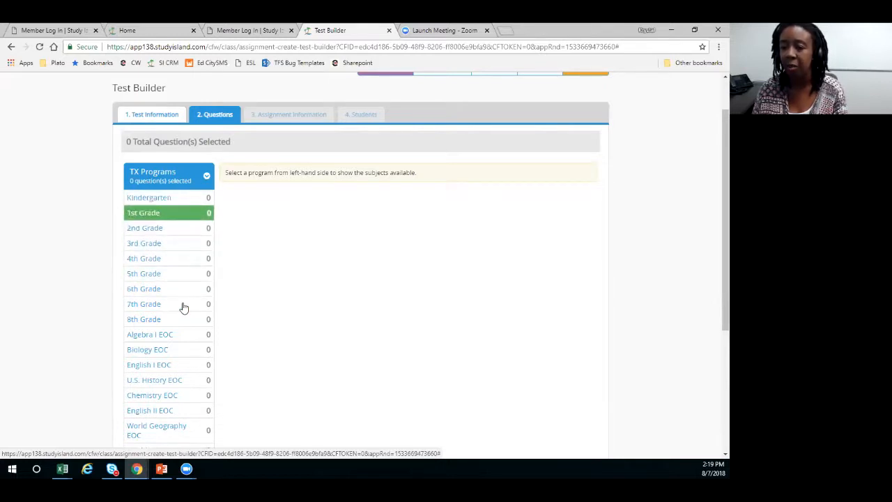
{"action": "left_click", "coordinate": [143, 212]}
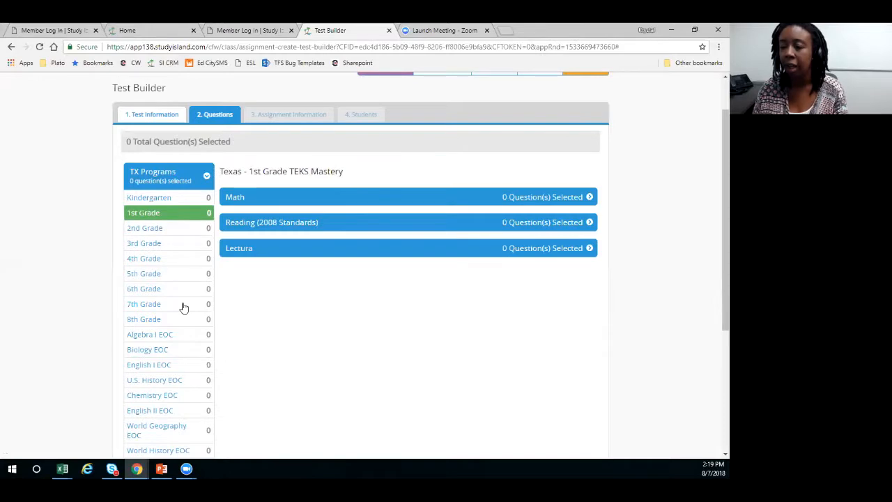
{"action": "left_click", "coordinate": [237, 198]}
{"action": "scroll", "coordinate": [376, 302], "scroll_direction": "down", "scroll_amount": 1}
{"action": "left_click", "coordinate": [324, 256]}
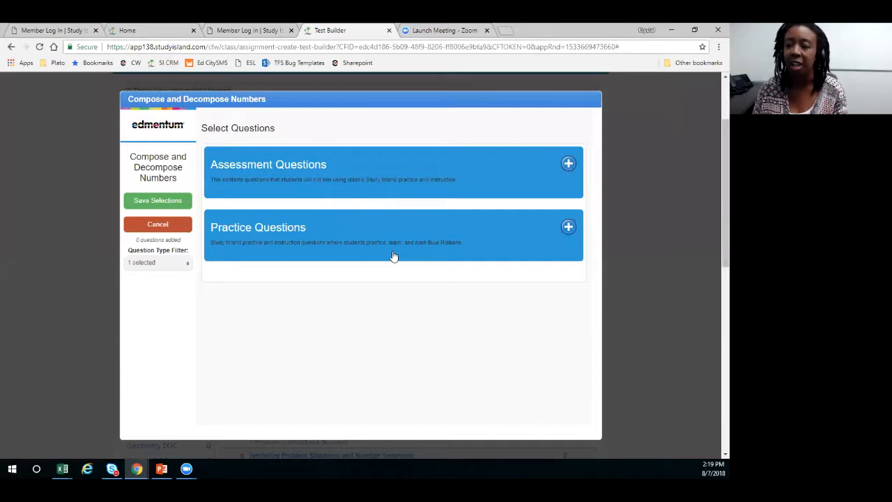
- Add two instances of practice Question 1 on Compose and Decompose Numbers to the test and save the selection
{"action": "left_click", "coordinate": [568, 227]}
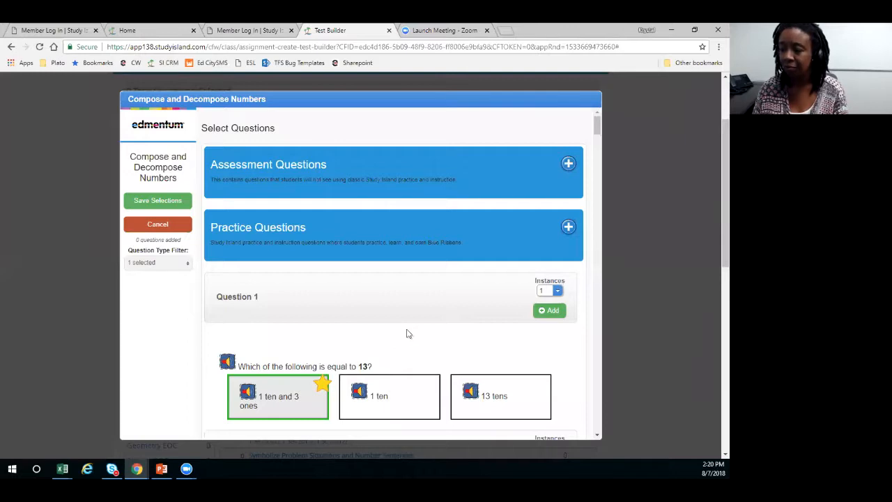
{"action": "scroll", "coordinate": [409, 335], "scroll_direction": "down", "scroll_amount": 1}
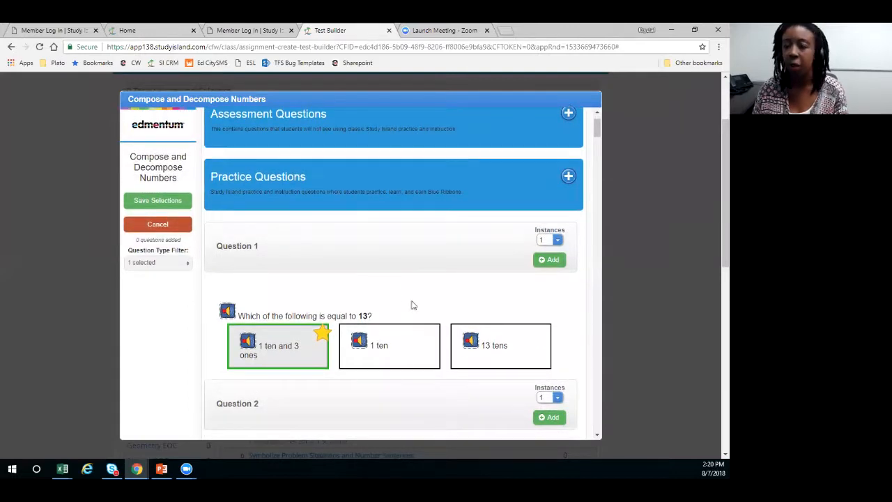
{"action": "scroll", "coordinate": [422, 280], "scroll_direction": "down", "scroll_amount": 1}
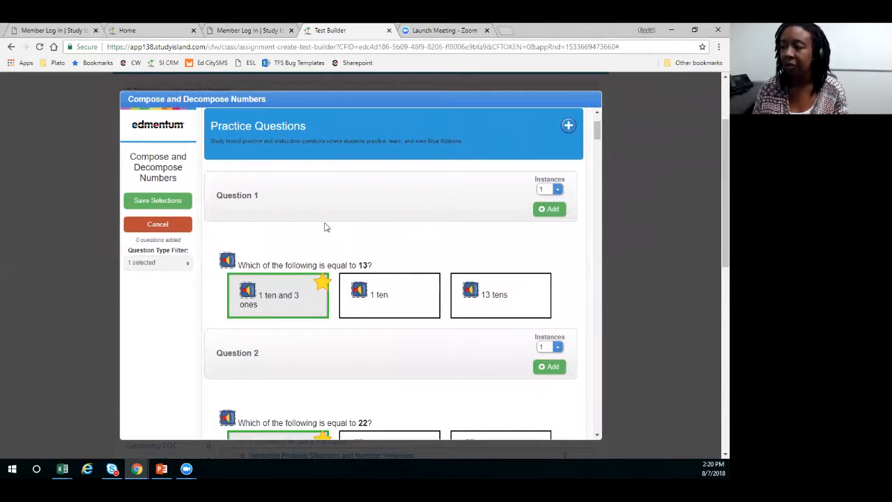
{"action": "left_click", "coordinate": [557, 190]}
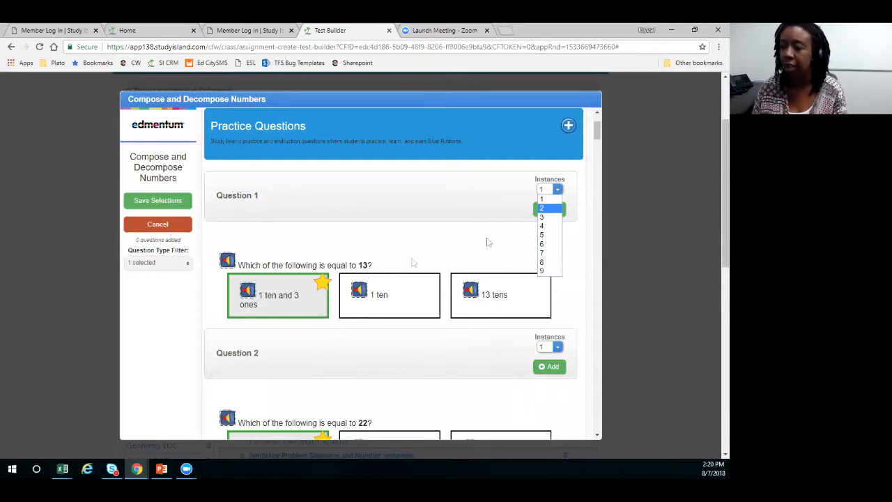
{"action": "left_click", "coordinate": [547, 208]}
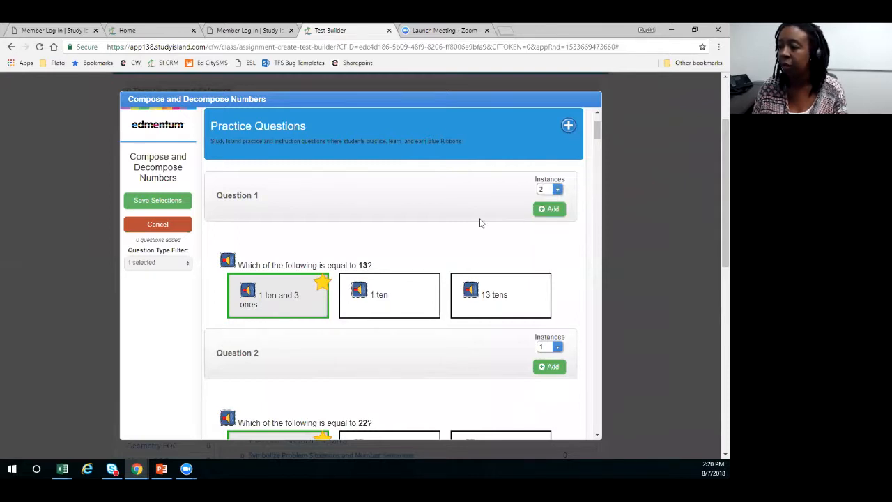
{"action": "left_click", "coordinate": [550, 212]}
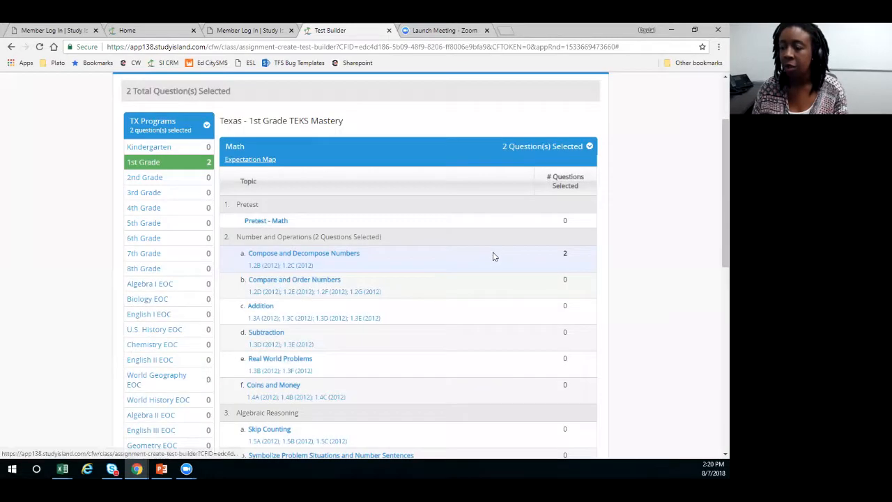
- Look over the practice questions for the Place Value topic in Texas 3rd Grade Math, closing them without adding any
{"action": "scroll", "coordinate": [340, 254], "scroll_direction": "down", "scroll_amount": 1}
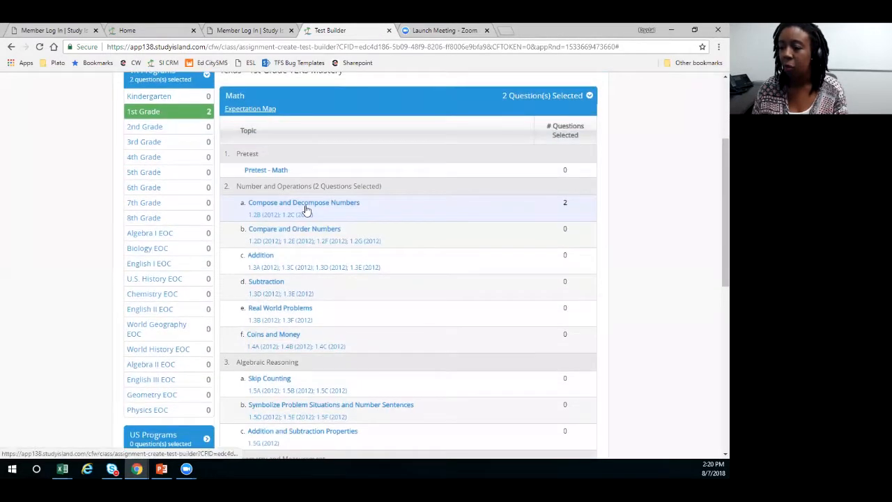
{"action": "scroll", "coordinate": [316, 248], "scroll_direction": "down", "scroll_amount": 1}
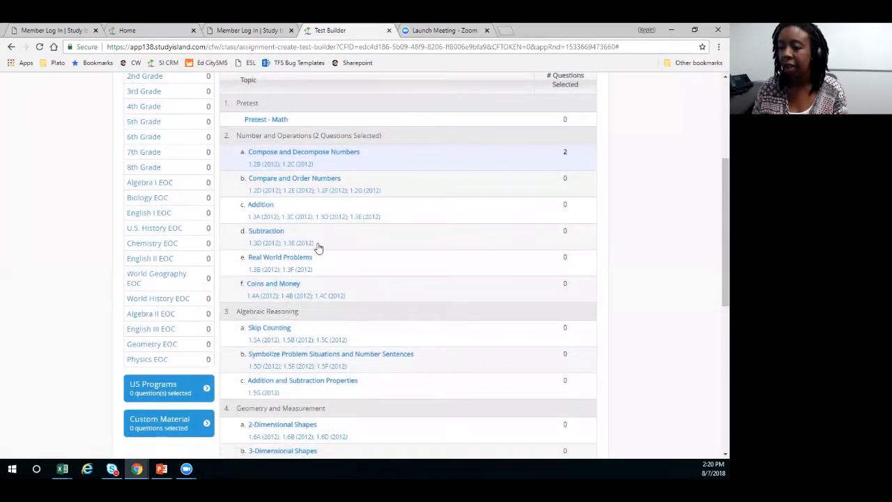
{"action": "scroll", "coordinate": [318, 248], "scroll_direction": "up", "scroll_amount": 1}
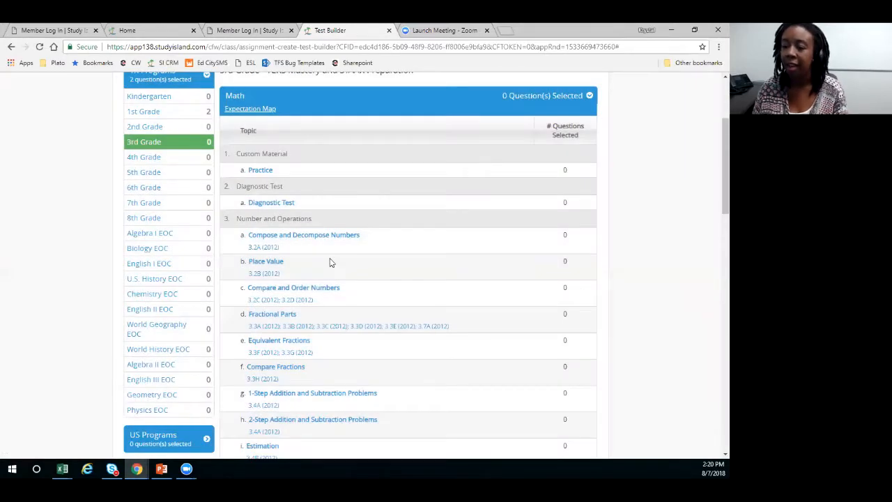
{"action": "scroll", "coordinate": [317, 227], "scroll_direction": "down", "scroll_amount": 1}
{"action": "left_click", "coordinate": [313, 223]}
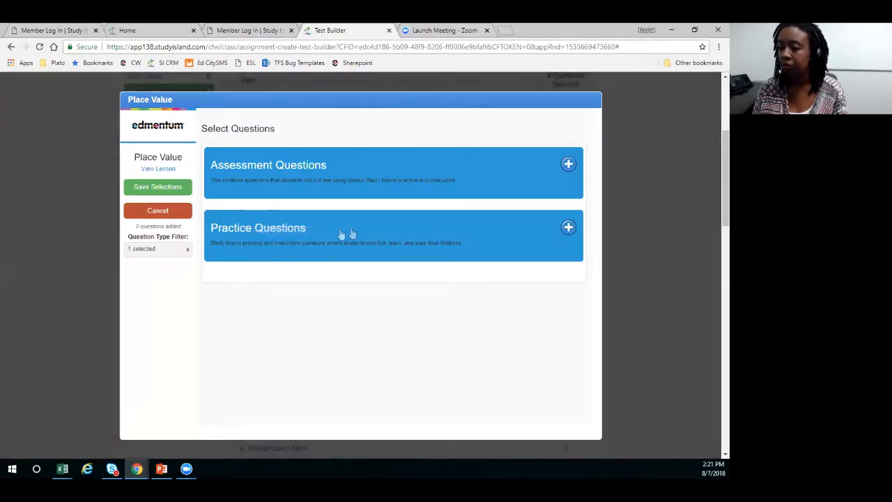
{"action": "left_click", "coordinate": [569, 227]}
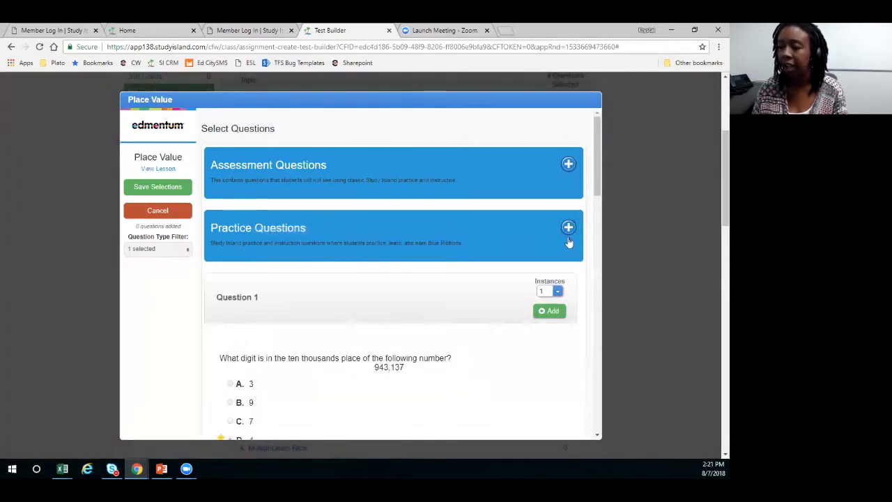
{"action": "scroll", "coordinate": [558, 252], "scroll_direction": "down", "scroll_amount": 1}
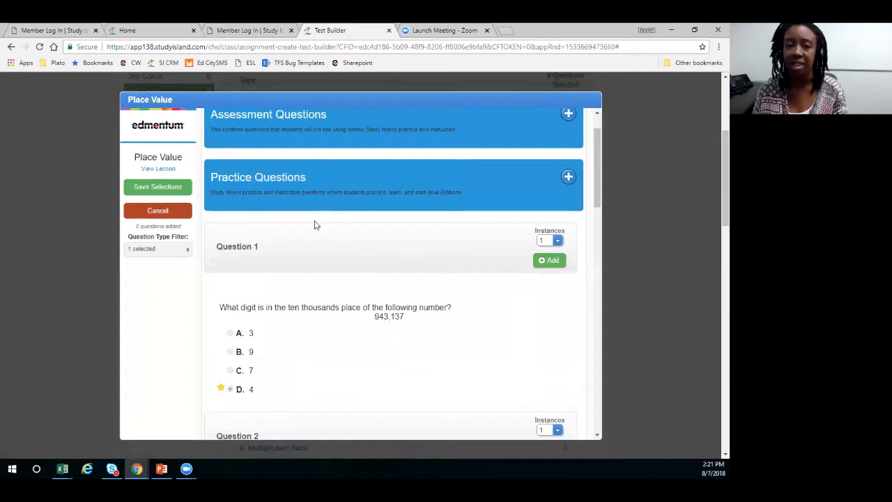
{"action": "left_click", "coordinate": [641, 106]}
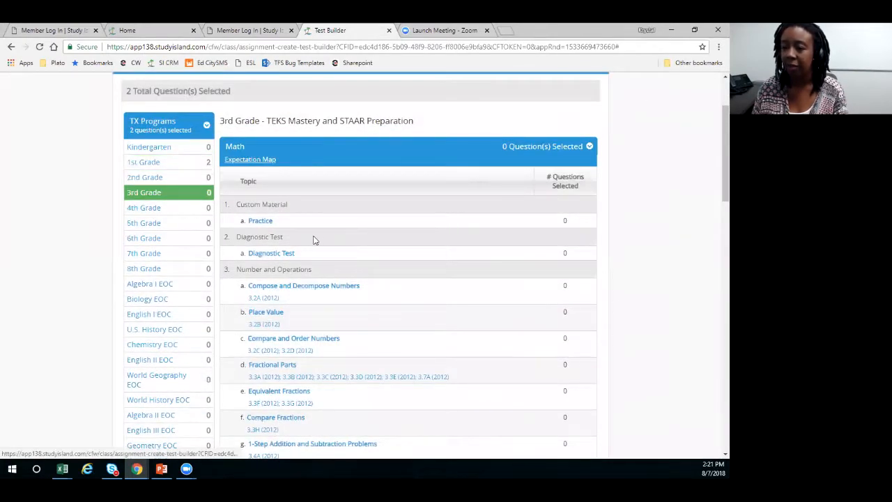
- Save the built test to the library and exit the test builder
{"action": "scroll", "coordinate": [362, 203], "scroll_direction": "down", "scroll_amount": 2}
{"action": "scroll", "coordinate": [453, 224], "scroll_direction": "down", "scroll_amount": 10}
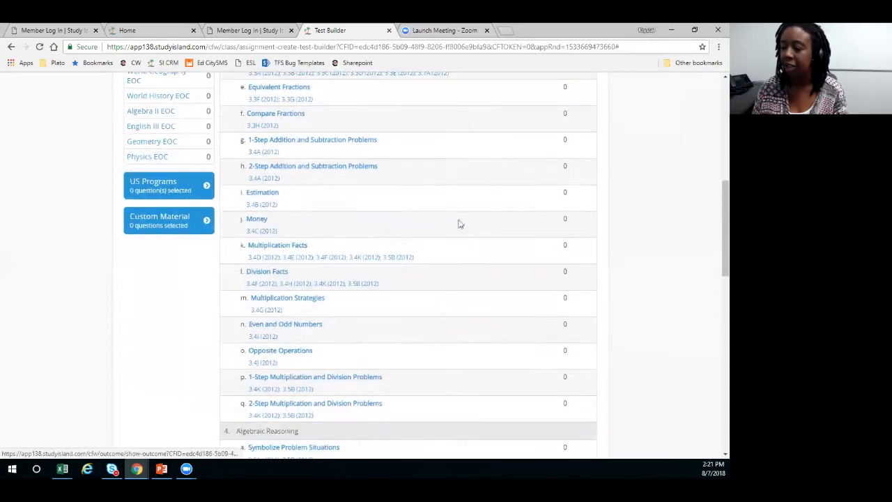
{"action": "scroll", "coordinate": [480, 223], "scroll_direction": "down", "scroll_amount": 2}
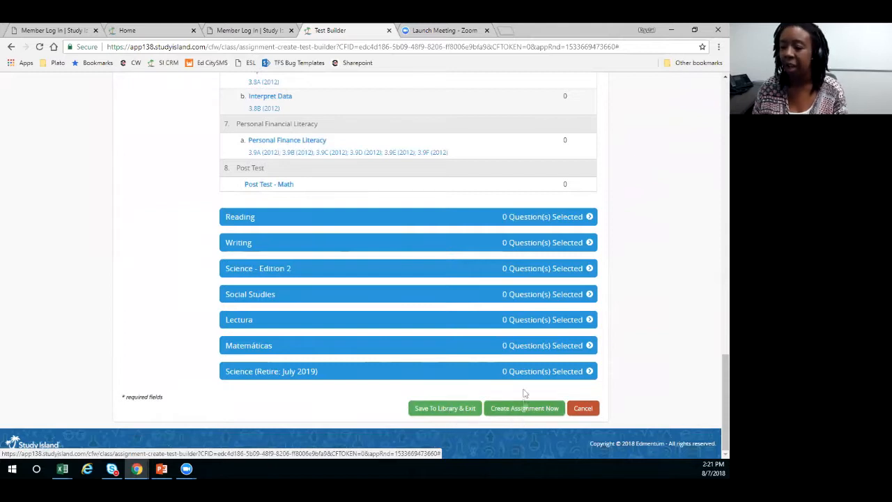
{"action": "left_click", "coordinate": [453, 410]}
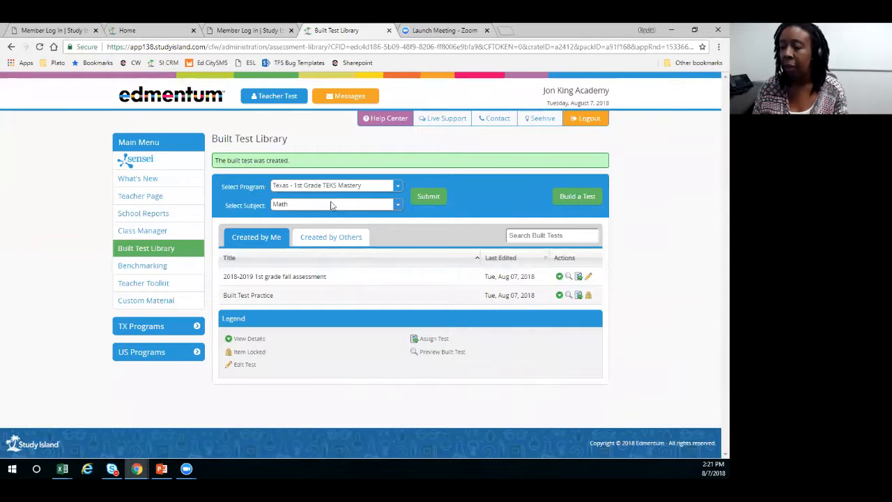
- List the built tests for all programs and subjects and browse those created by others
{"action": "left_click", "coordinate": [380, 186]}
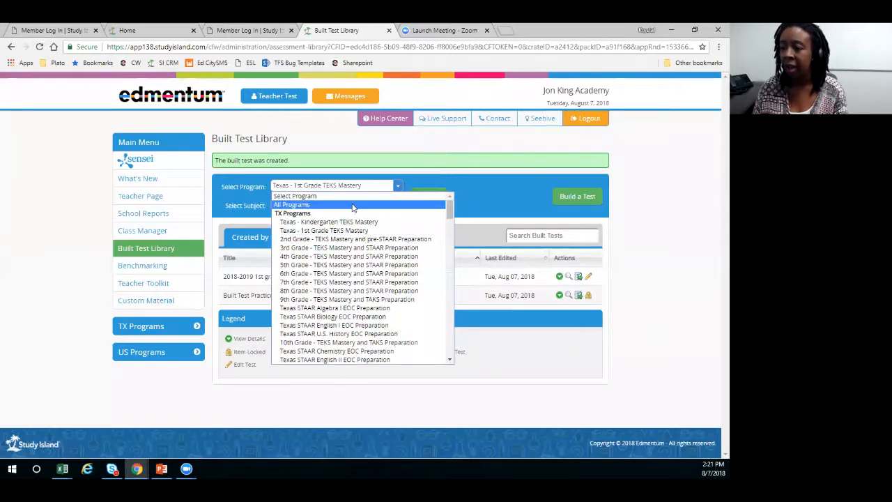
{"action": "left_click", "coordinate": [352, 207]}
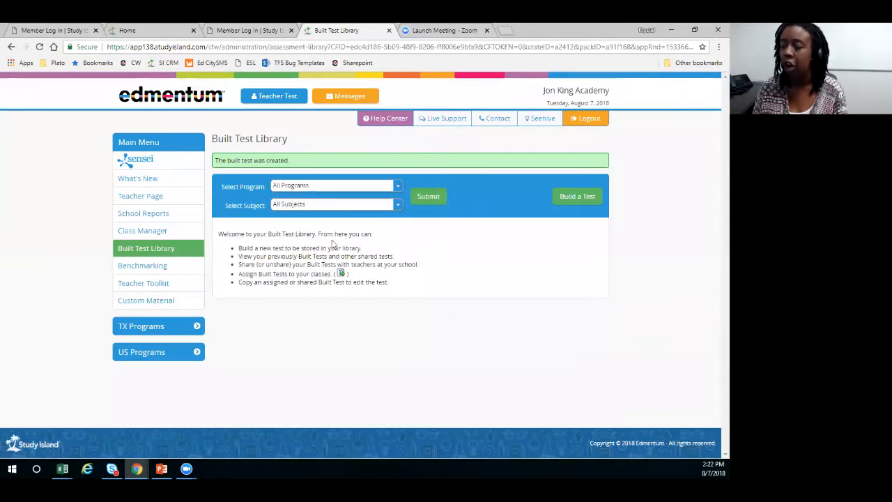
{"action": "left_click", "coordinate": [427, 199]}
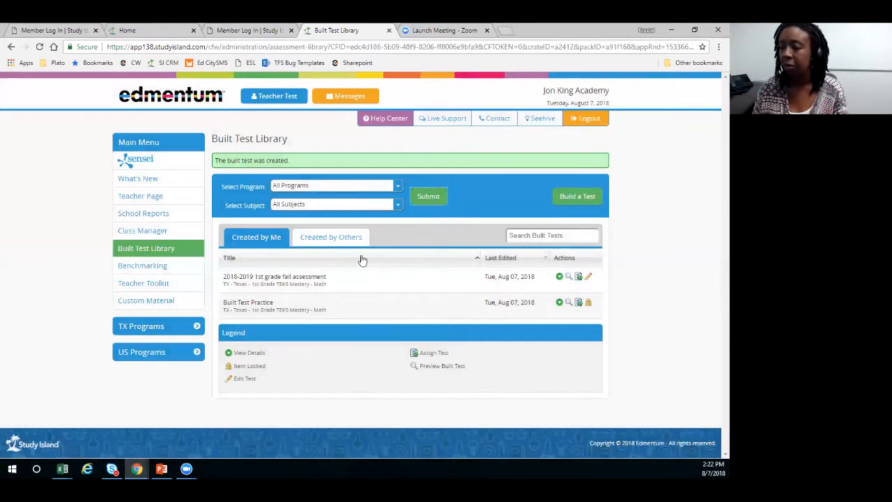
{"action": "left_click", "coordinate": [320, 239]}
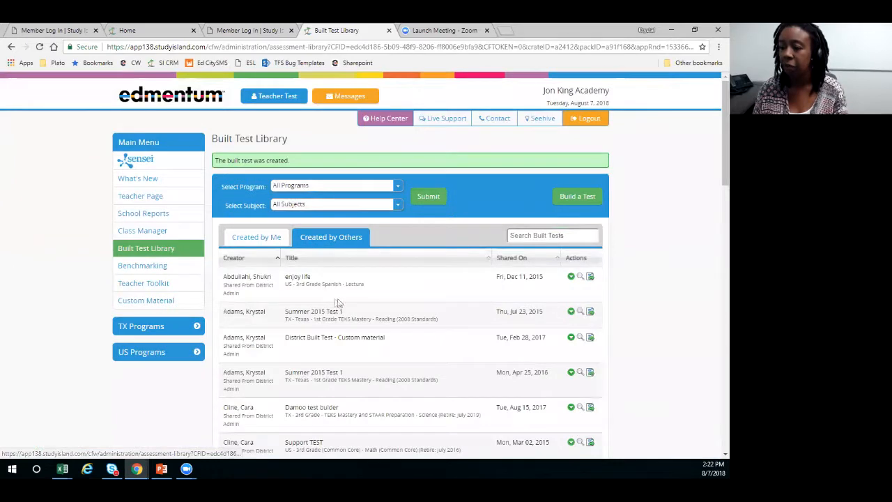
{"action": "scroll", "coordinate": [344, 255], "scroll_direction": "down", "scroll_amount": 1}
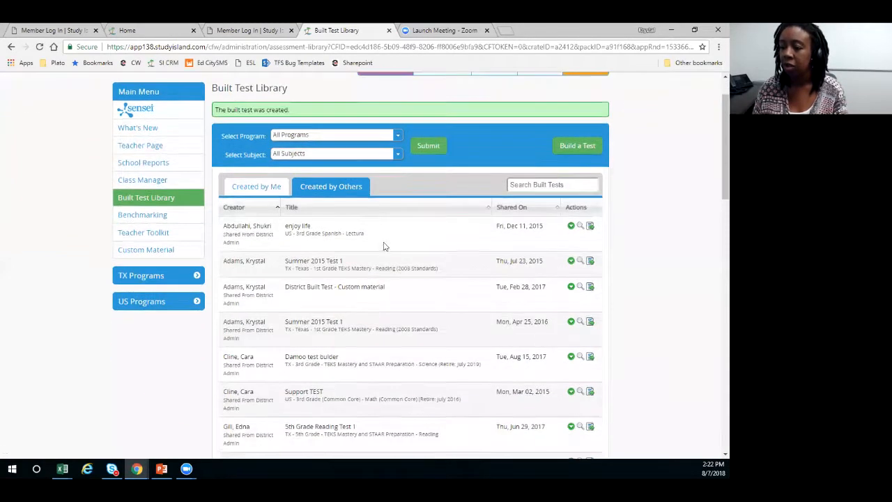
- Look through the built tests created by others and view the details of your own 2018-2019 1st grade fall assessment
{"action": "scroll", "coordinate": [392, 246], "scroll_direction": "down", "scroll_amount": 4}
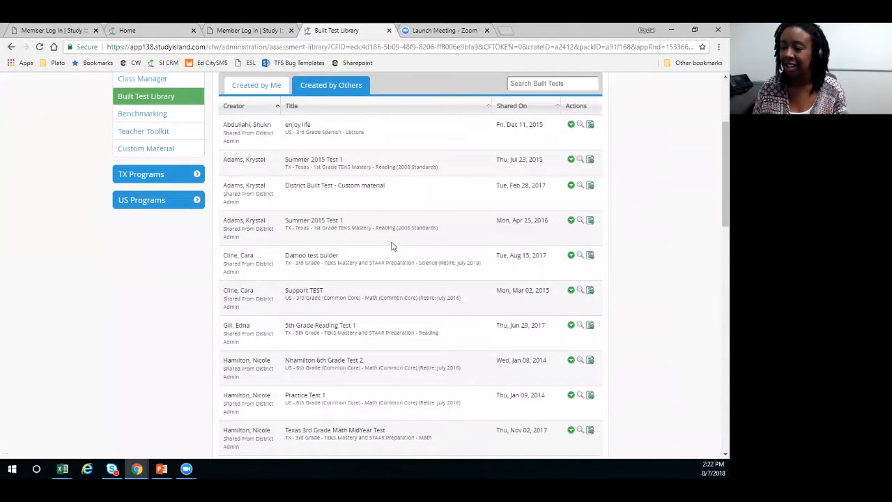
{"action": "scroll", "coordinate": [399, 255], "scroll_direction": "up", "scroll_amount": 1}
{"action": "scroll", "coordinate": [401, 256], "scroll_direction": "down", "scroll_amount": 2}
{"action": "scroll", "coordinate": [402, 254], "scroll_direction": "down", "scroll_amount": 2}
{"action": "scroll", "coordinate": [402, 257], "scroll_direction": "up", "scroll_amount": 4}
{"action": "scroll", "coordinate": [402, 258], "scroll_direction": "up", "scroll_amount": 2}
{"action": "left_click", "coordinate": [259, 134]}
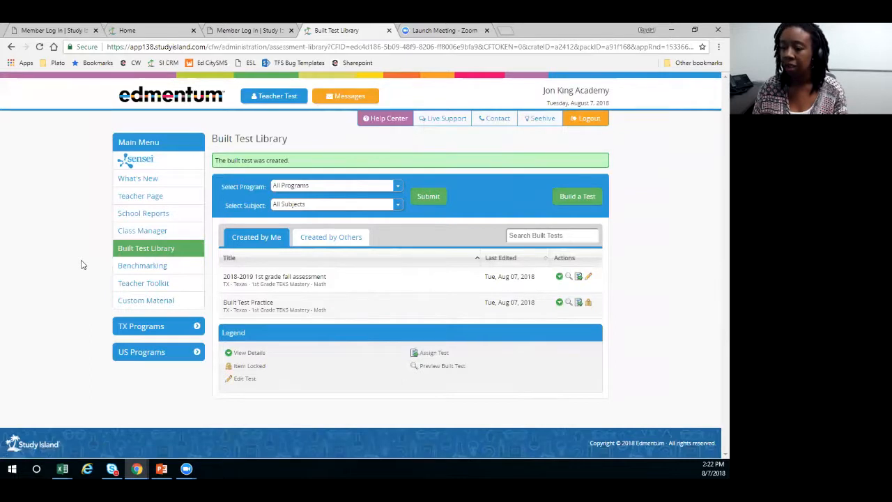
{"action": "left_click", "coordinate": [559, 279]}
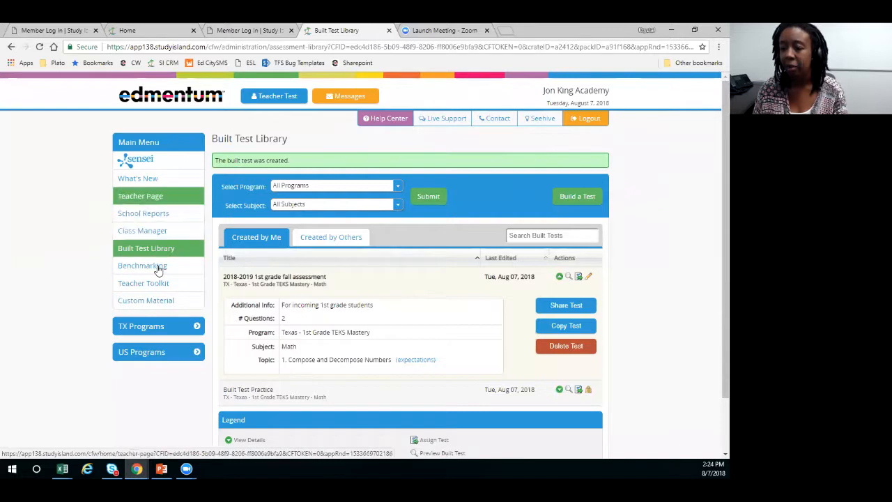
- Open the student settings for adjusting the passing goal and choose the Texas - 1st Grade TEKS Mastery program
{"action": "left_click", "coordinate": [143, 197]}
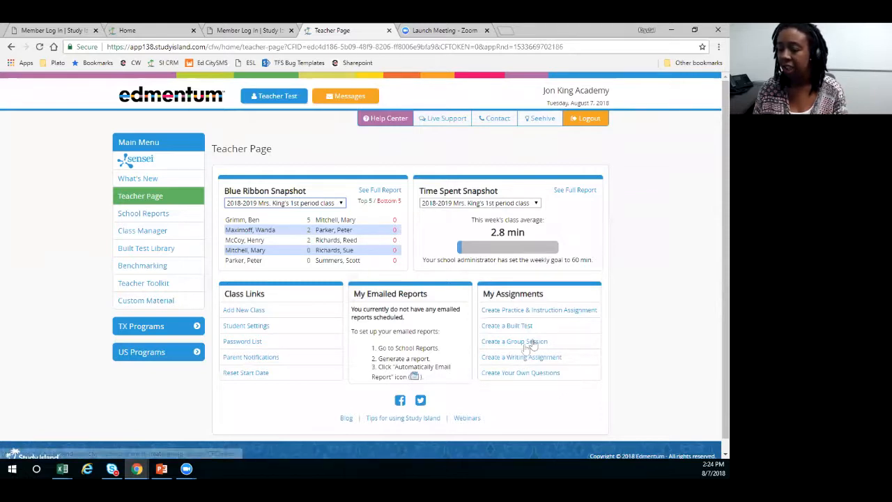
{"action": "left_click", "coordinate": [314, 365]}
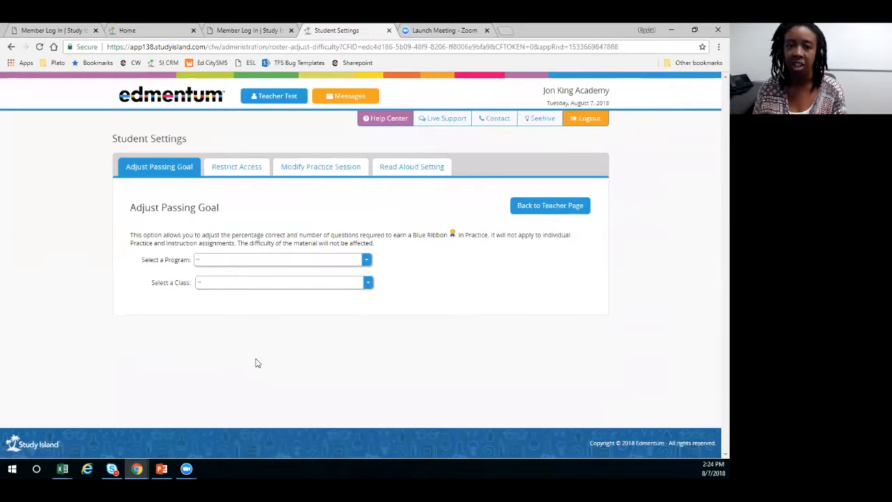
{"action": "key", "text": "alt+Down"}
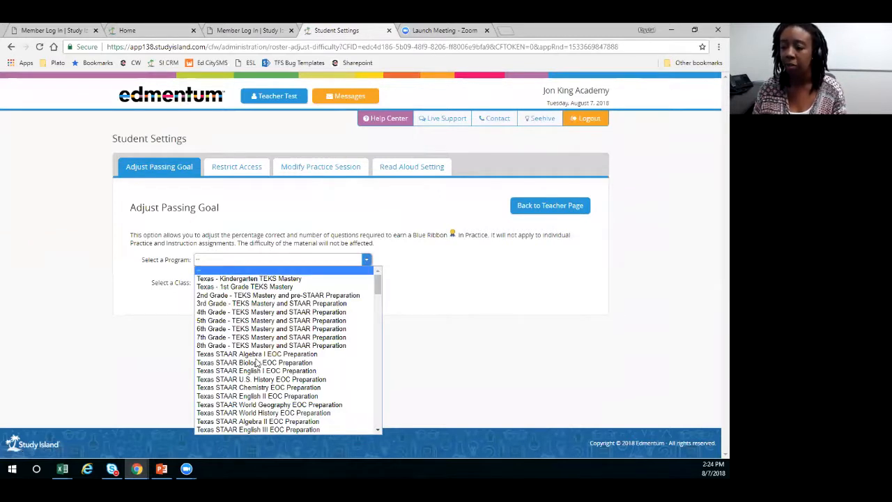
{"action": "key", "text": "Down"}
{"action": "key", "text": "Down"}
{"action": "key", "text": "Down"}
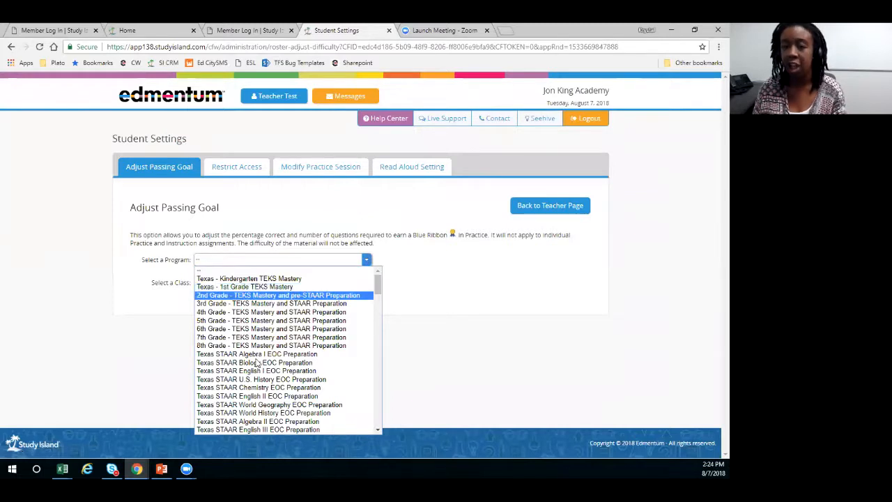
{"action": "key", "text": "Down"}
{"action": "key", "text": "Up"}
{"action": "key", "text": "Up"}
{"action": "key", "text": "Tab"}
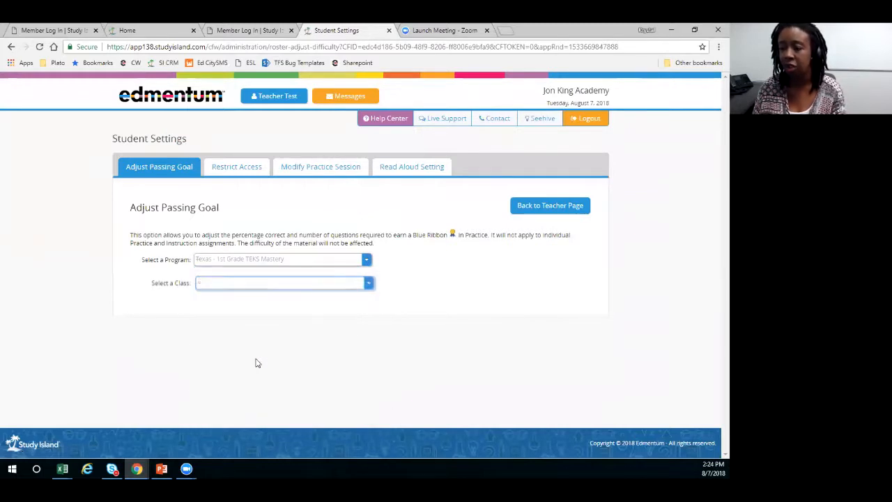
- Load the student list of the 2018-2019 1st period class for the passing goal adjustment
{"action": "key", "text": "alt+Down"}
{"action": "key", "text": "Down"}
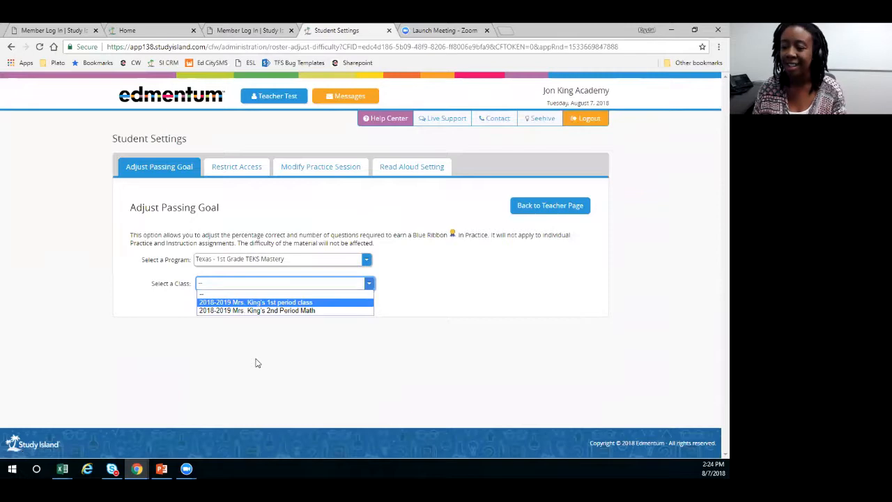
{"action": "key", "text": "Return"}
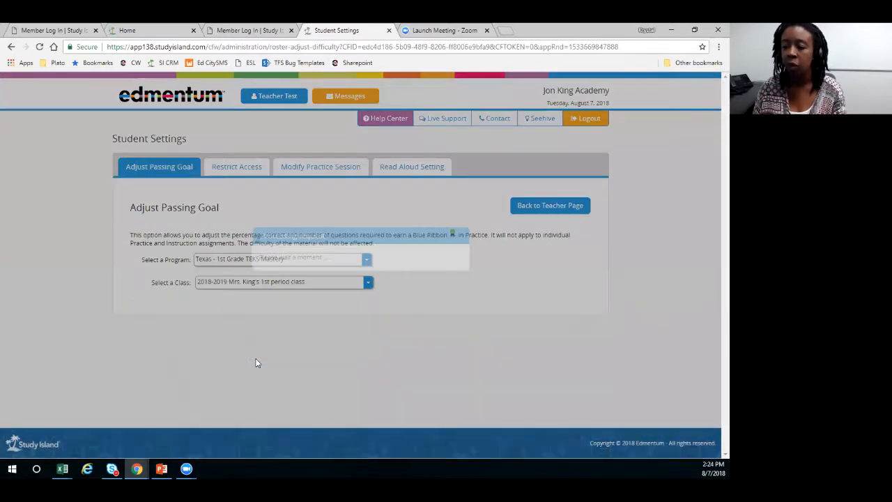
{"action": "scroll", "coordinate": [350, 293], "scroll_direction": "down", "scroll_amount": 1}
{"action": "scroll", "coordinate": [350, 293], "scroll_direction": "down", "scroll_amount": 3}
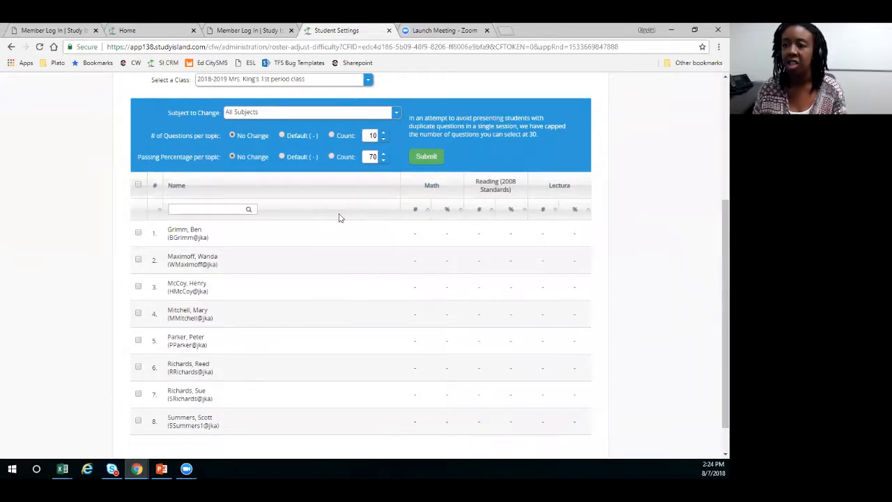
- Set the Math passing goal to a count of 15 questions and an 80 passing percentage per topic
{"action": "left_click", "coordinate": [396, 112]}
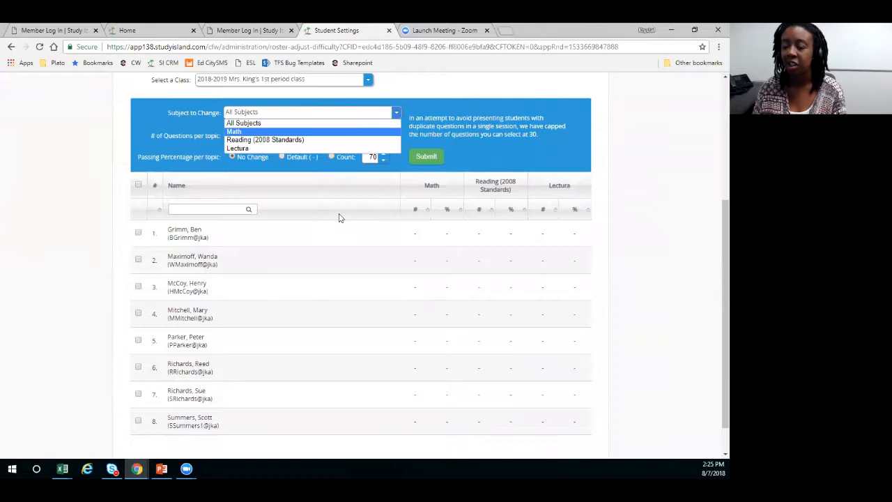
{"action": "key", "text": "Return"}
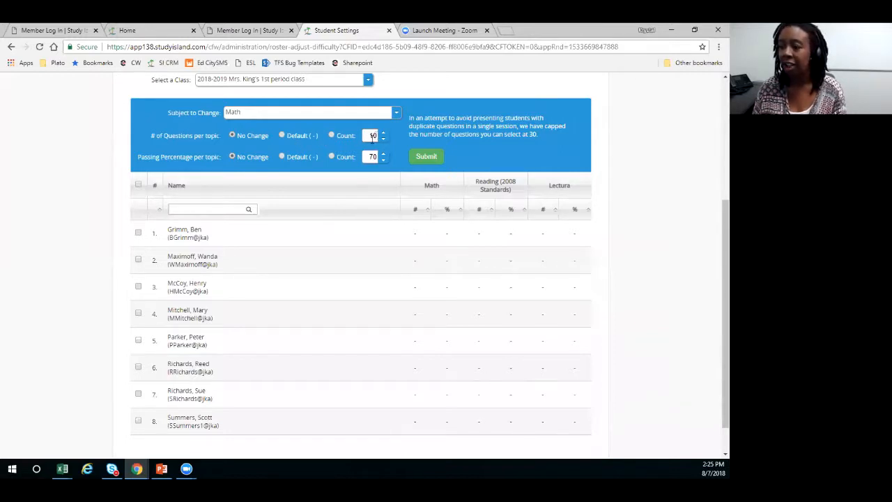
{"action": "left_click", "coordinate": [332, 136]}
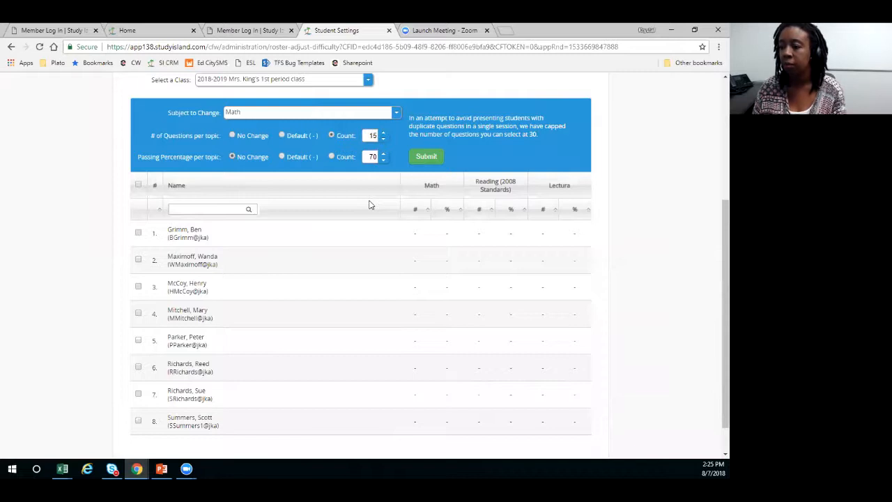
{"action": "left_click", "coordinate": [383, 154]}
{"action": "left_click", "coordinate": [384, 154]}
{"action": "left_click", "coordinate": [384, 154]}
{"action": "left_click", "coordinate": [383, 154]}
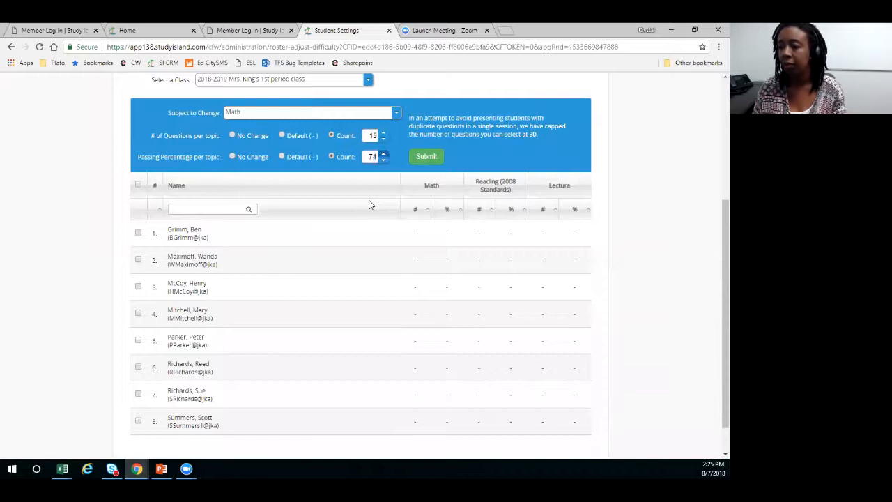
{"action": "key", "text": "Up"}
{"action": "key", "text": "Up"}
{"action": "key", "text": "Up"}
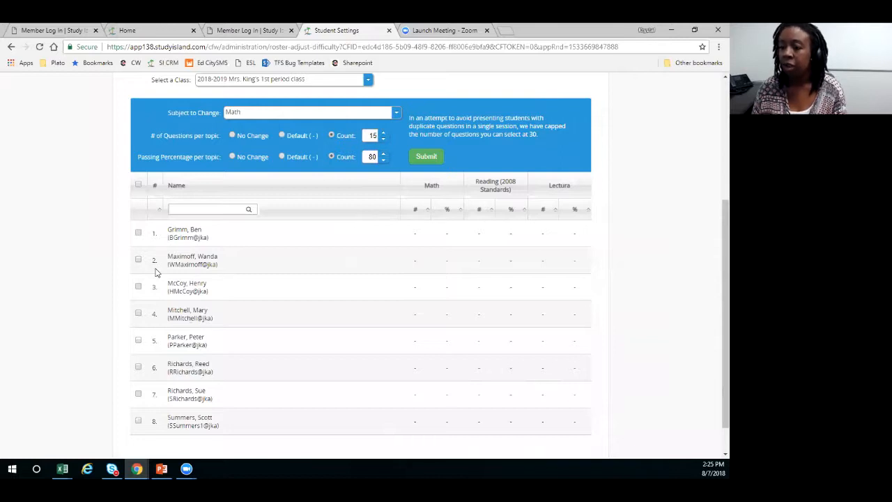
- Apply the Math passing goal to the first two students in the class list and confirm the change
{"action": "scroll", "coordinate": [156, 273], "scroll_direction": "down", "scroll_amount": 1}
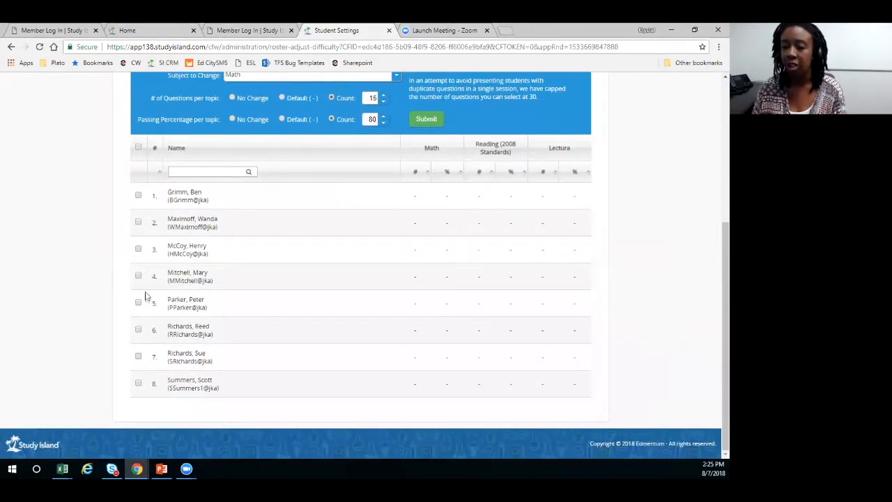
{"action": "left_click", "coordinate": [138, 147]}
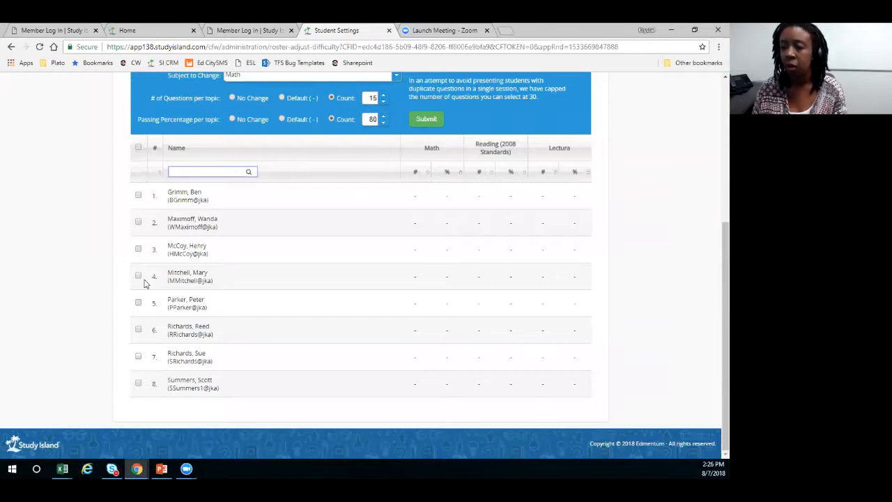
{"action": "left_click", "coordinate": [138, 196]}
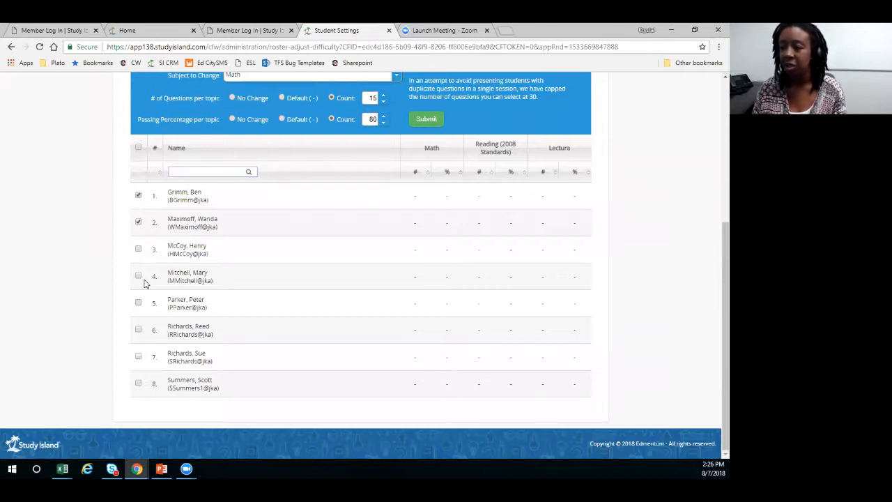
{"action": "scroll", "coordinate": [454, 282], "scroll_direction": "up", "scroll_amount": 3}
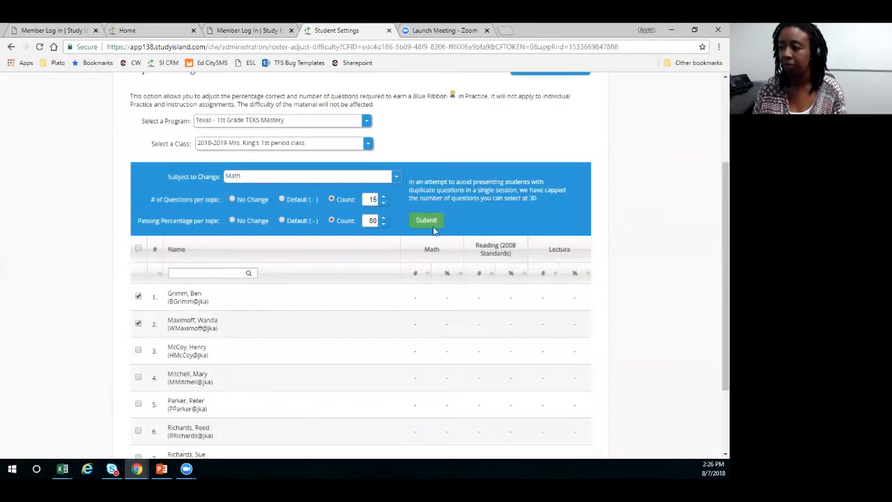
{"action": "left_click", "coordinate": [428, 222]}
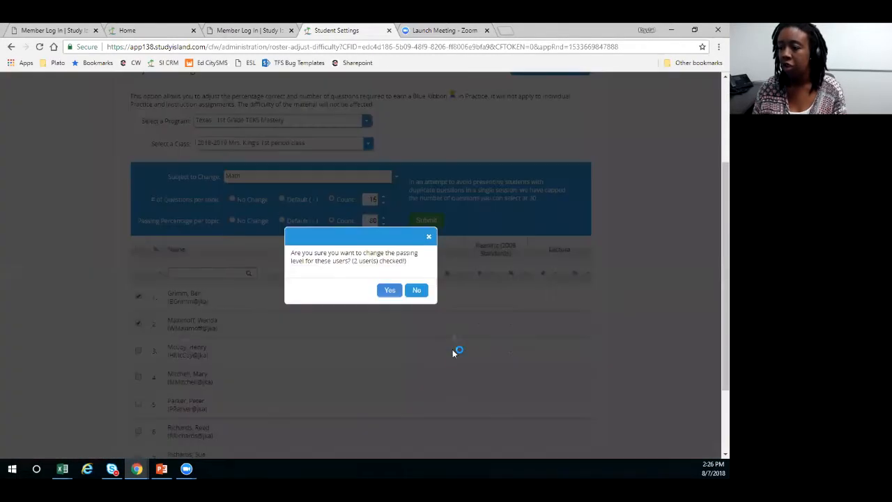
{"action": "left_click", "coordinate": [390, 291]}
{"action": "scroll", "coordinate": [488, 306], "scroll_direction": "down", "scroll_amount": 3}
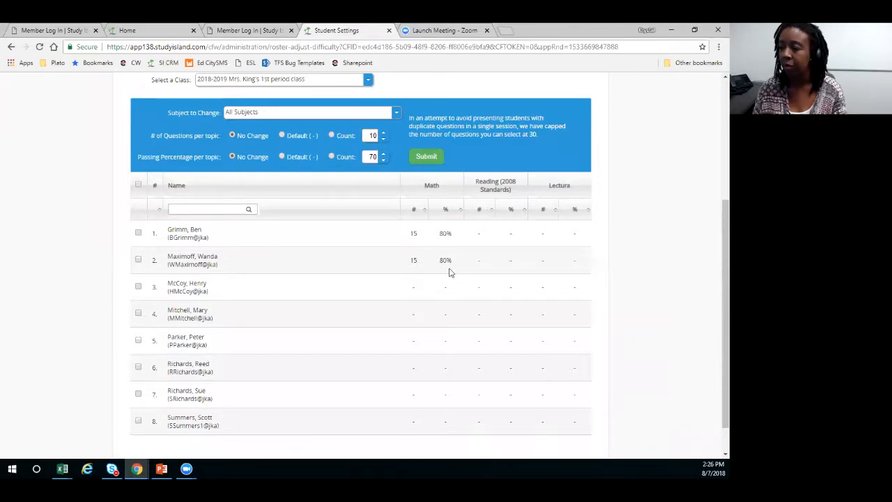
- Open the access restriction settings and load the students of the 2018-2019 1st period class
{"action": "scroll", "coordinate": [450, 273], "scroll_direction": "up", "scroll_amount": 3}
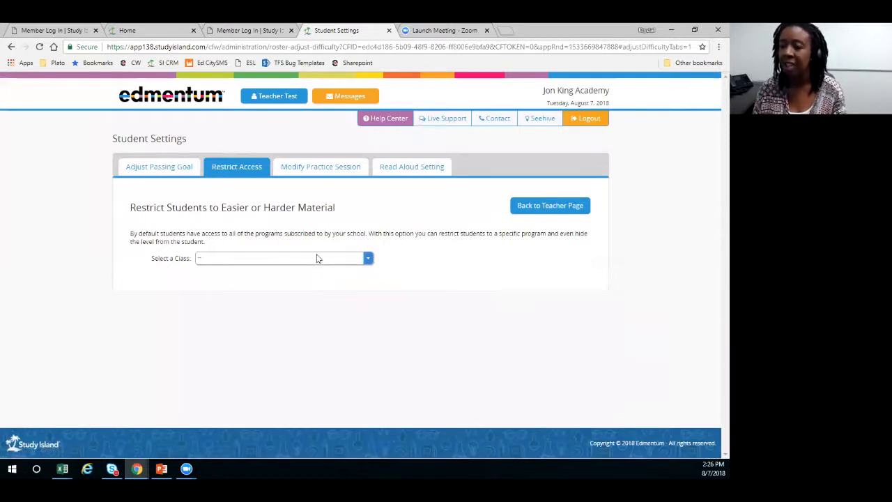
{"action": "left_click", "coordinate": [317, 258]}
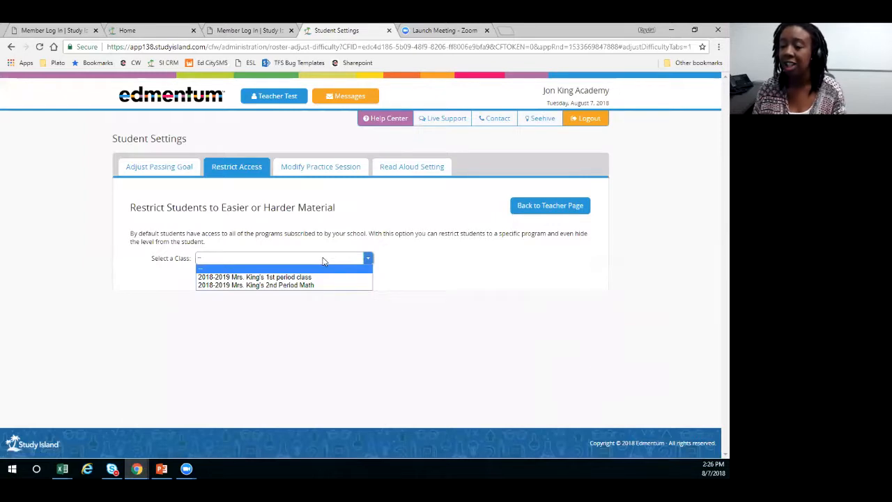
{"action": "left_click", "coordinate": [315, 278]}
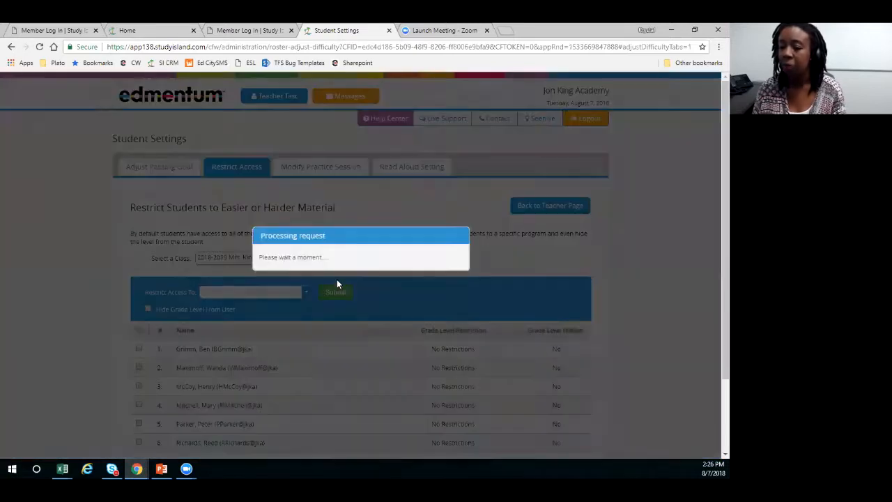
{"action": "scroll", "coordinate": [335, 261], "scroll_direction": "down", "scroll_amount": 1}
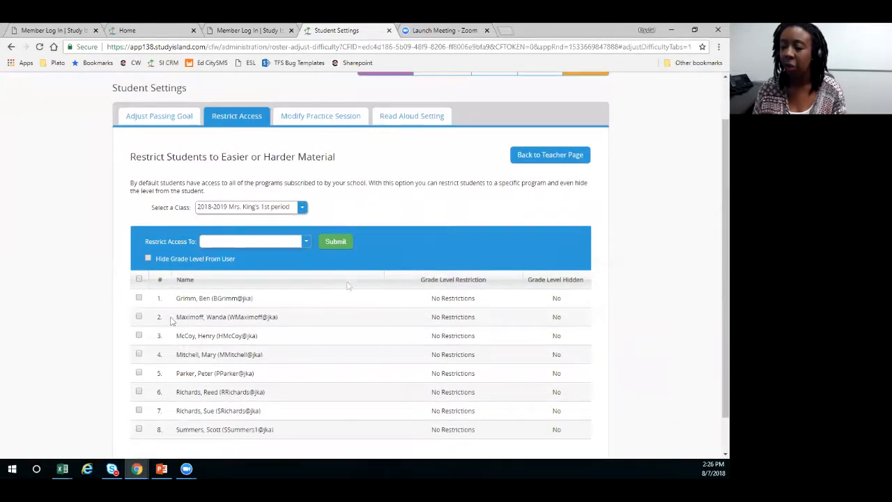
- Restrict the first listed student's access to Grade 1 with the grade level hidden, and confirm the restriction
{"action": "left_click", "coordinate": [140, 298]}
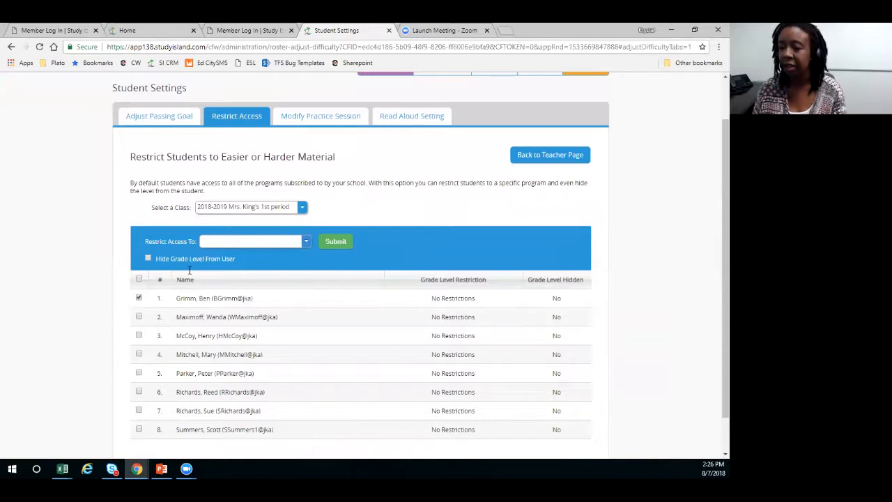
{"action": "left_click", "coordinate": [252, 241]}
{"action": "left_click", "coordinate": [215, 269]}
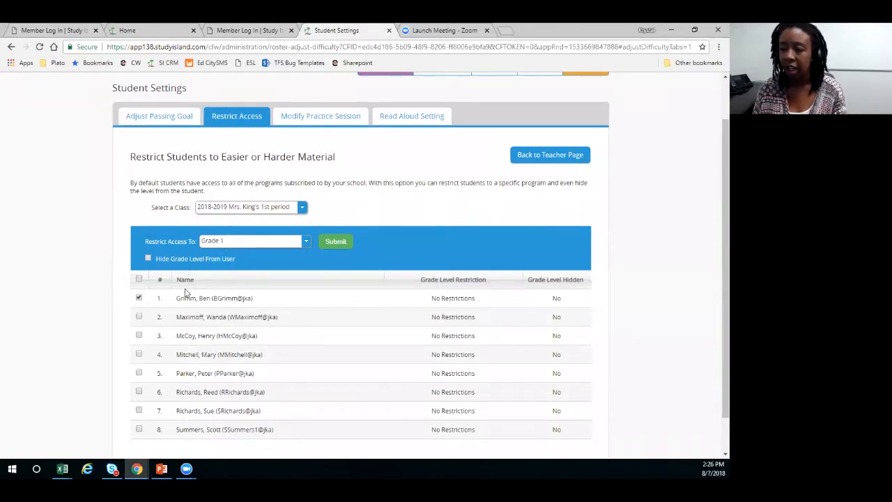
{"action": "left_click", "coordinate": [159, 265]}
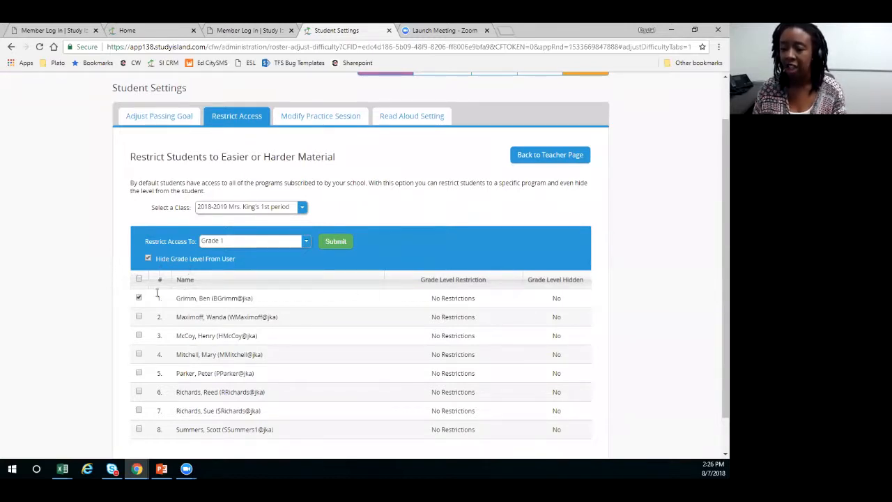
{"action": "left_click", "coordinate": [338, 241]}
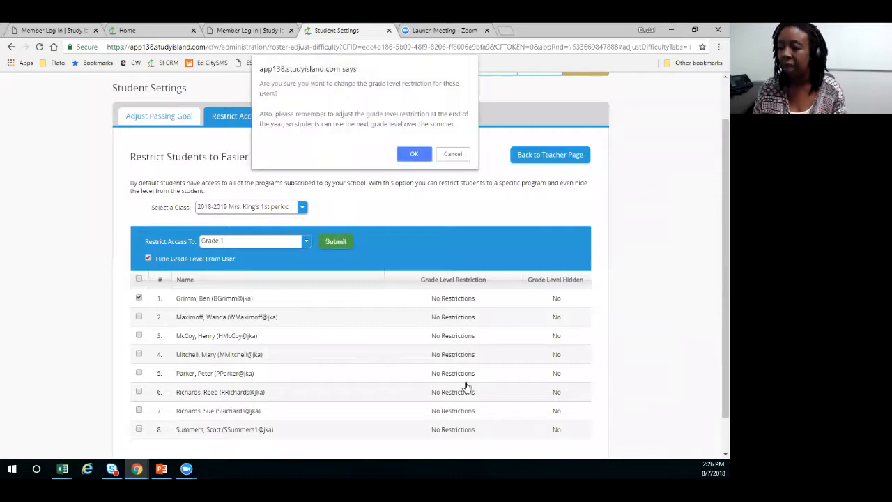
{"action": "left_click", "coordinate": [416, 152]}
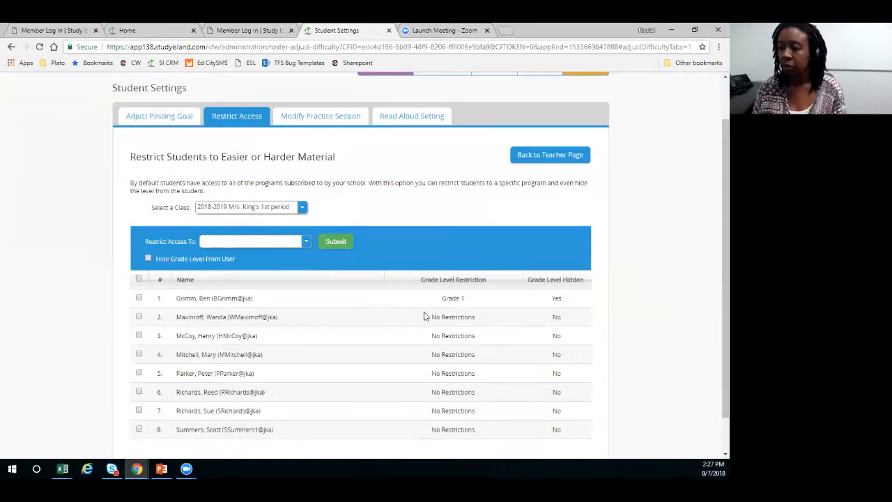
- Open the practice session modification settings and load the students of the 2018-2019 1st period class
{"action": "scroll", "coordinate": [424, 316], "scroll_direction": "up", "scroll_amount": 1}
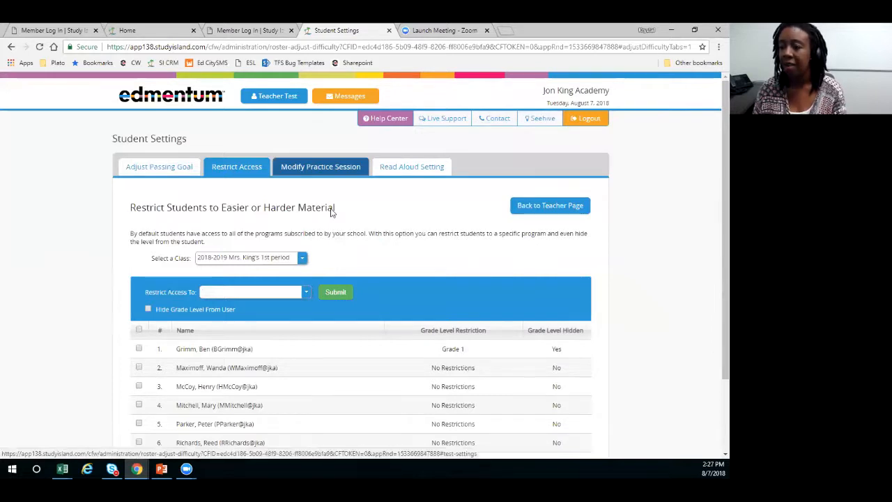
{"action": "left_click", "coordinate": [321, 166]}
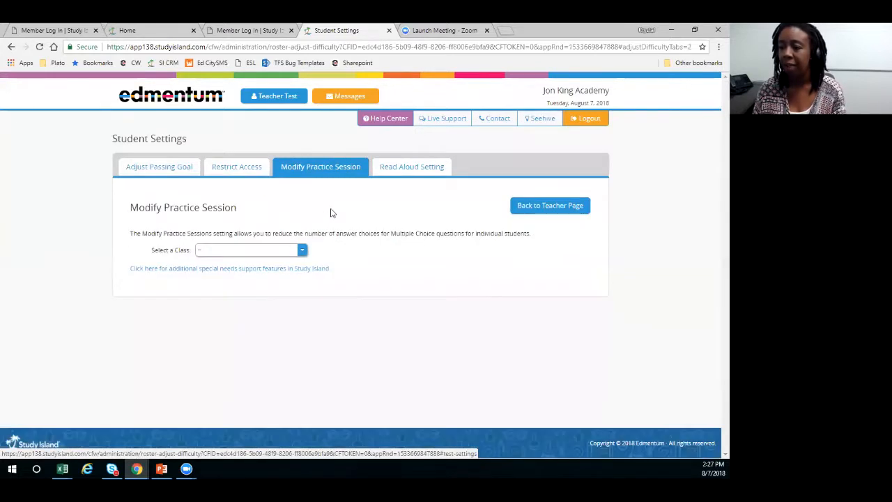
{"action": "left_click", "coordinate": [315, 249]}
{"action": "left_click", "coordinate": [314, 260]}
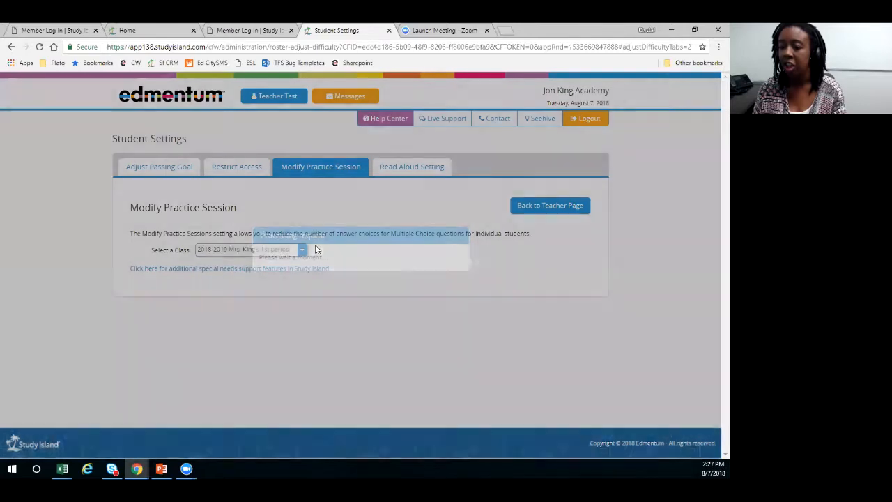
{"action": "scroll", "coordinate": [327, 244], "scroll_direction": "down", "scroll_amount": 1}
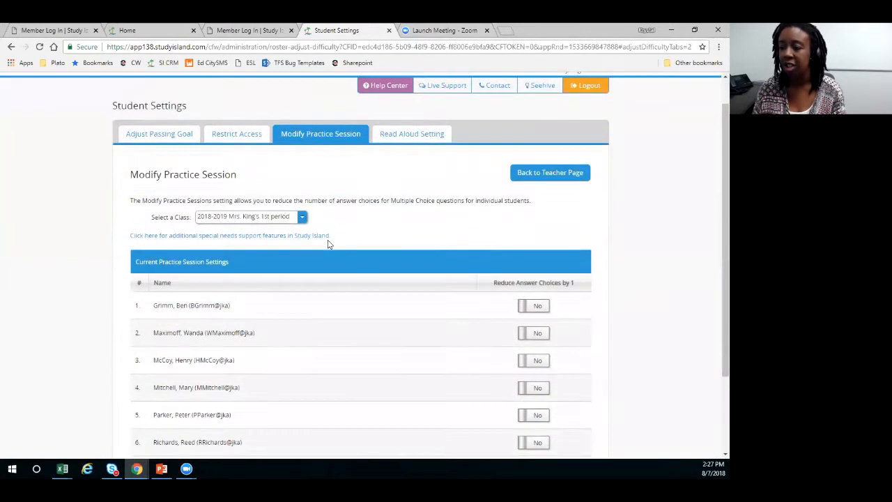
- Turn on the reduction of answer choices by 1 for the first listed student
{"action": "scroll", "coordinate": [327, 244], "scroll_direction": "down", "scroll_amount": 1}
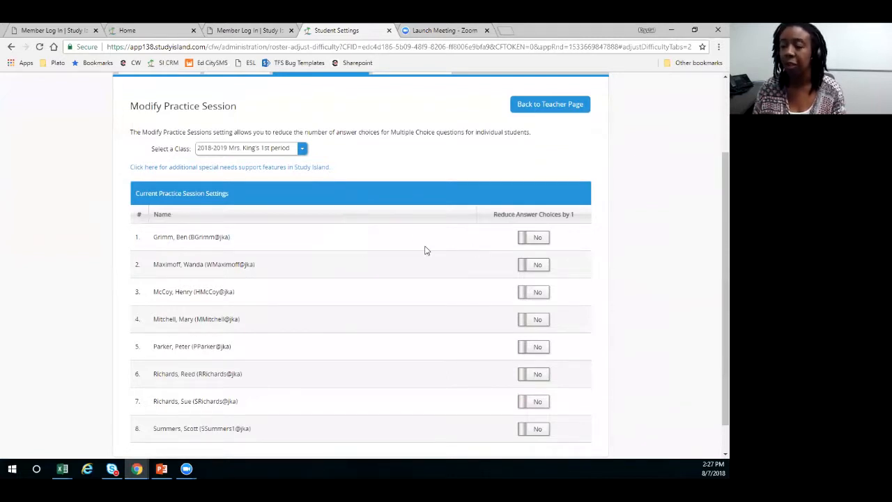
{"action": "left_click", "coordinate": [544, 239]}
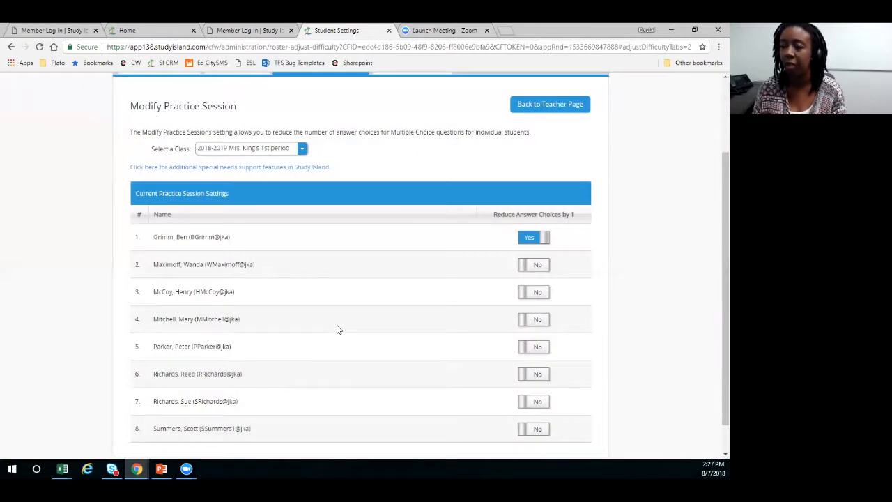
- Open the Read Aloud settings and load the students of the 2018-2019 1st period class
{"action": "scroll", "coordinate": [337, 332], "scroll_direction": "up", "scroll_amount": 1}
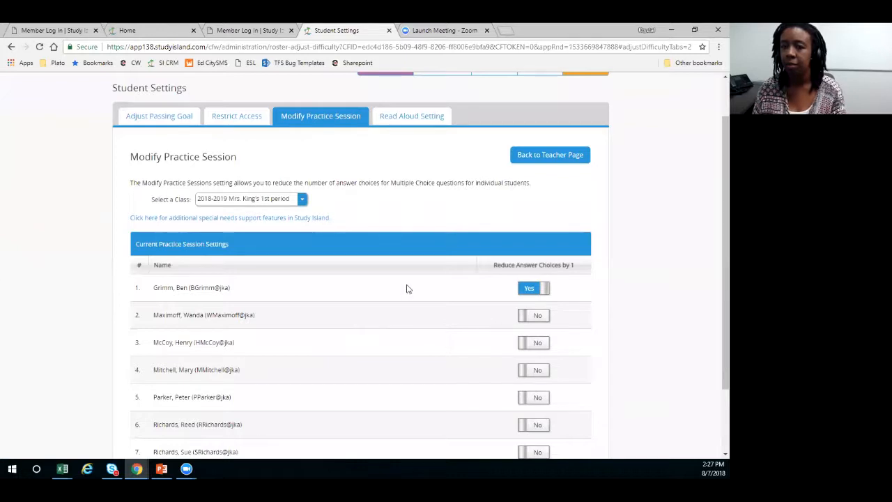
{"action": "left_click", "coordinate": [417, 117]}
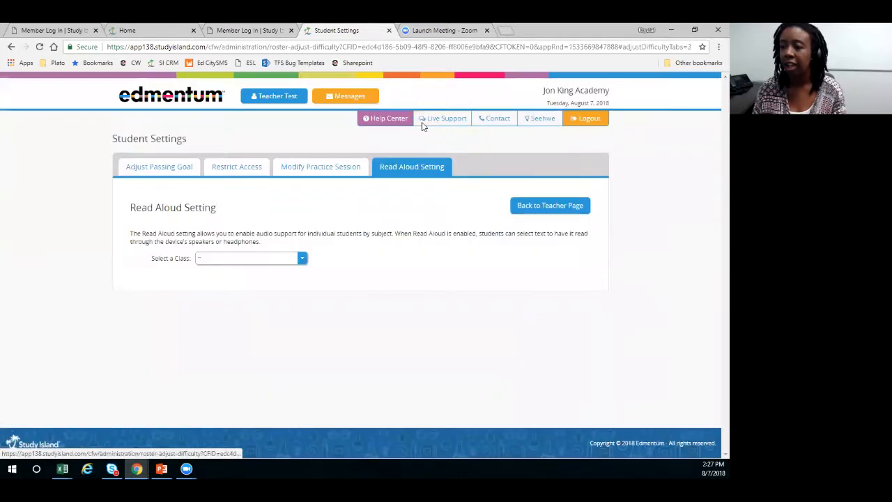
{"action": "left_click", "coordinate": [302, 258]}
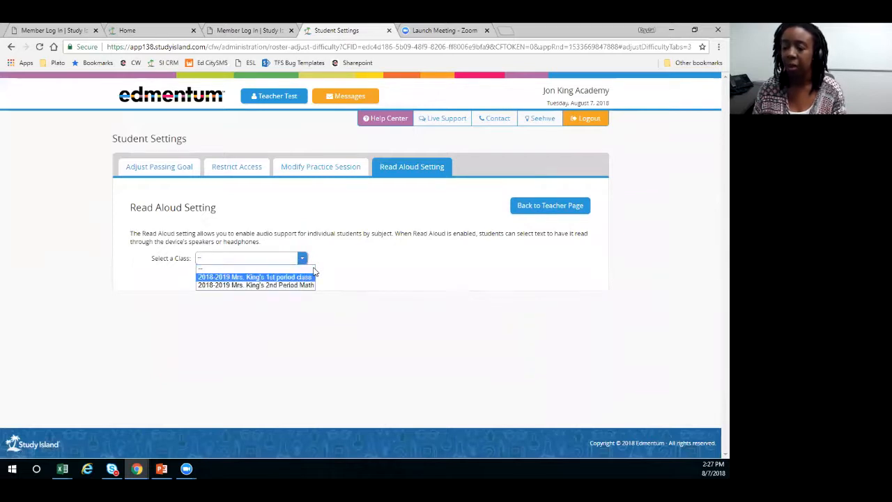
{"action": "left_click", "coordinate": [310, 276]}
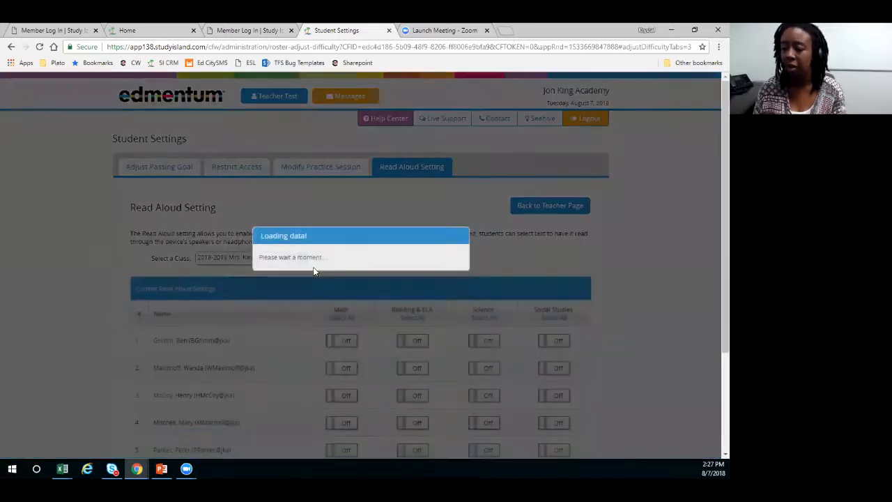
- Enable Read Aloud in Math for the first listed student
{"action": "scroll", "coordinate": [331, 277], "scroll_direction": "down", "scroll_amount": 1}
{"action": "scroll", "coordinate": [348, 272], "scroll_direction": "down", "scroll_amount": 2}
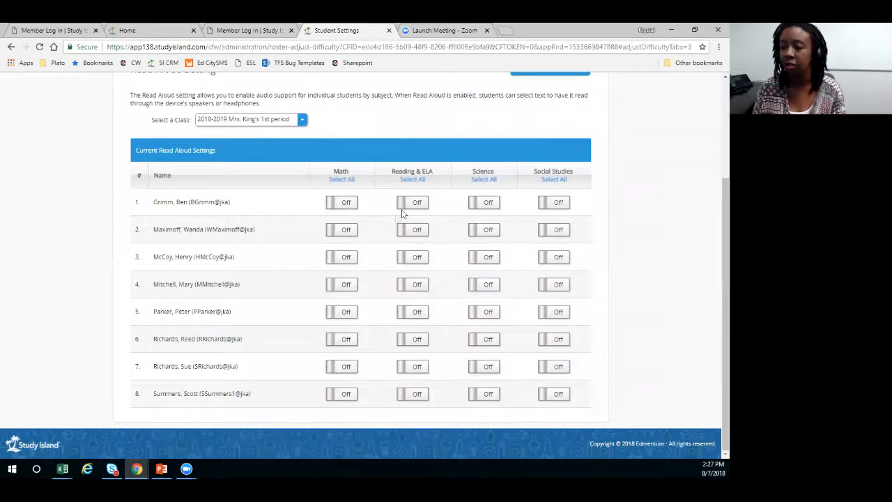
{"action": "left_click", "coordinate": [347, 203]}
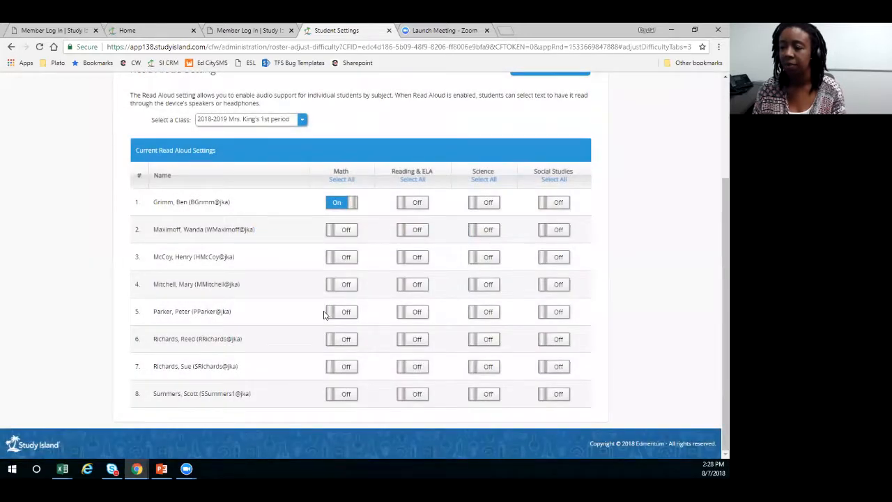
{"action": "scroll", "coordinate": [348, 310], "scroll_direction": "up", "scroll_amount": 1}
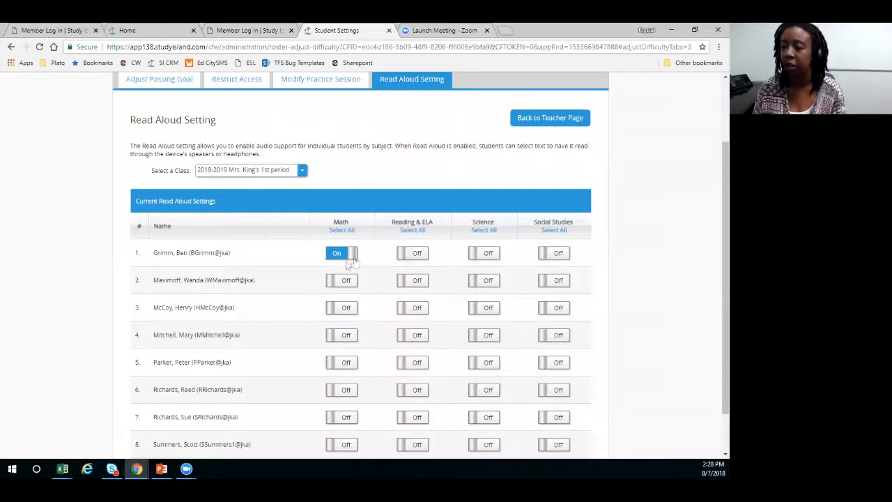
{"action": "scroll", "coordinate": [364, 309], "scroll_direction": "down", "scroll_amount": 1}
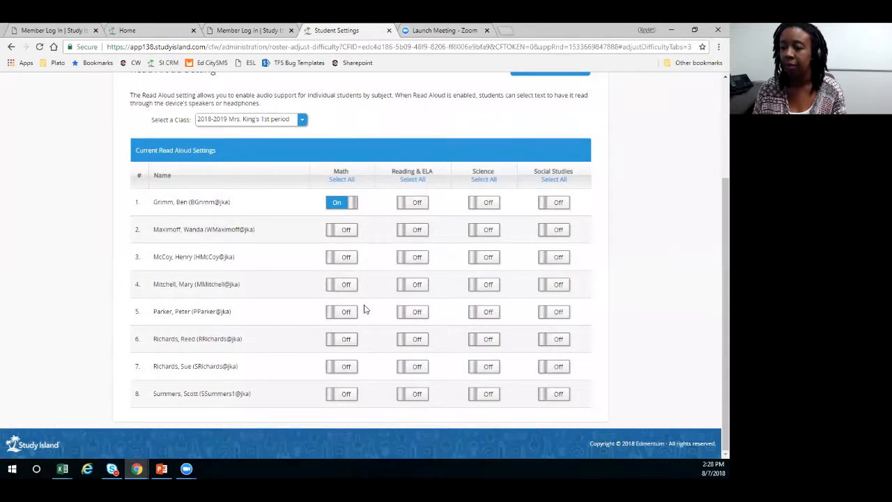
- Log out of the teacher account and switch to the PowerPoint slide show with the Q&A slide
{"action": "scroll", "coordinate": [364, 309], "scroll_direction": "up", "scroll_amount": 3}
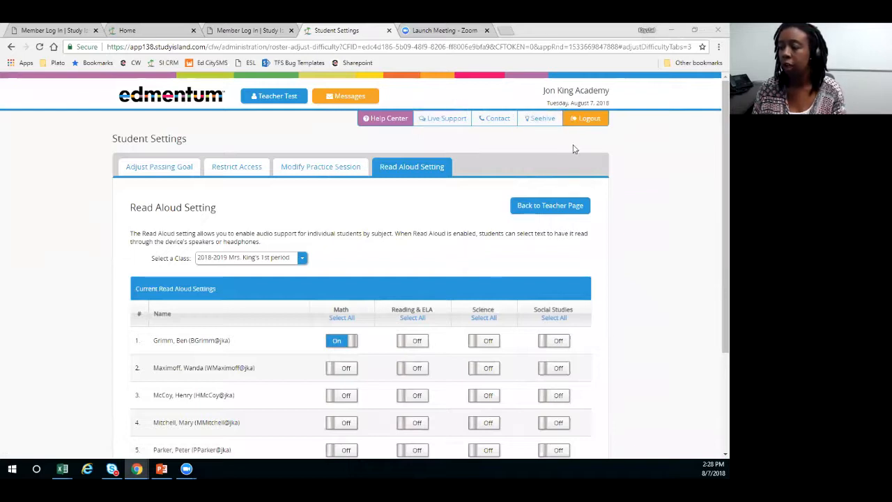
{"action": "left_click", "coordinate": [583, 123]}
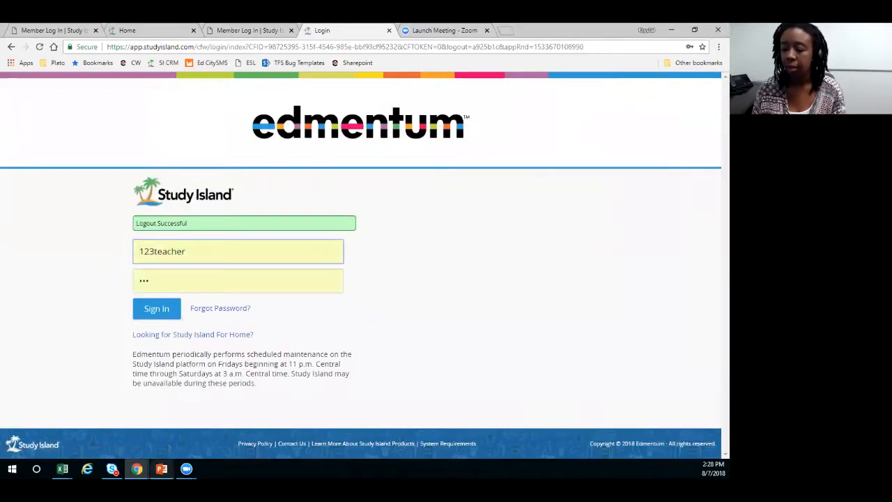
{"action": "left_click", "coordinate": [162, 469]}
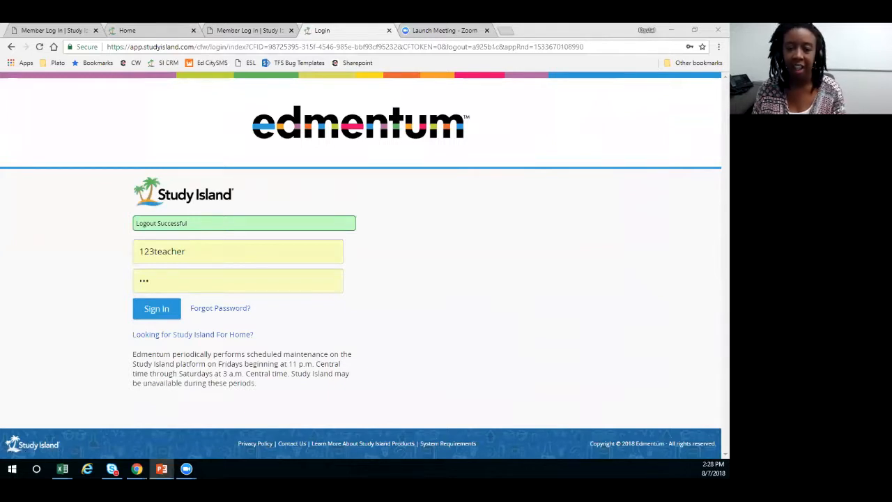
{"action": "key", "text": "alt+Tab"}
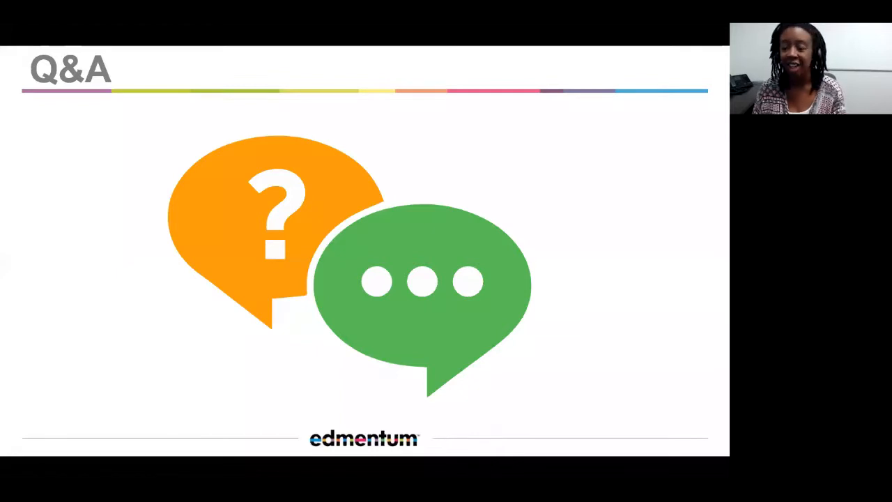